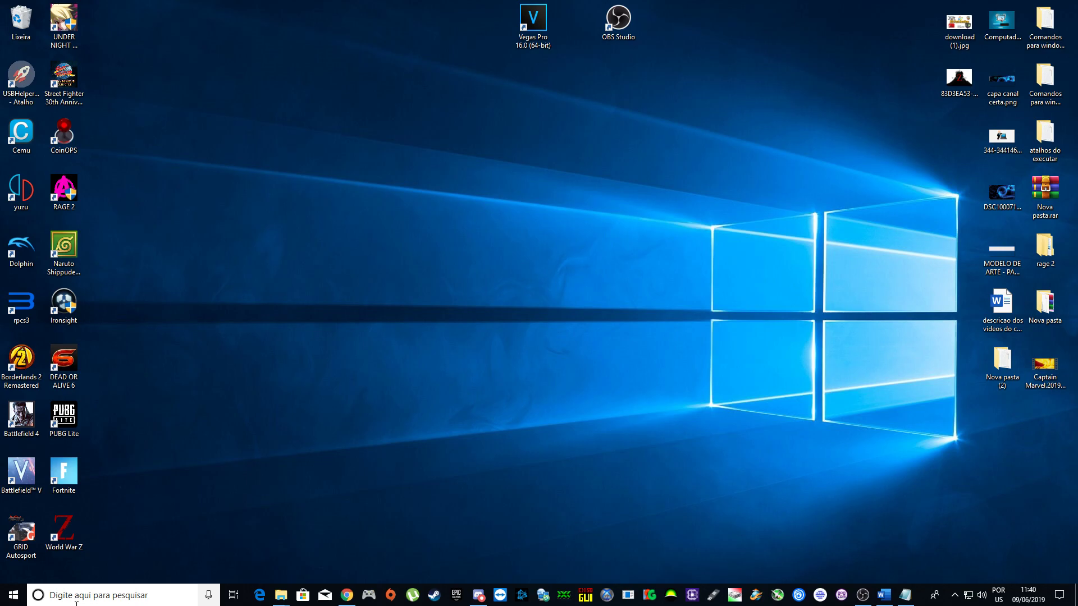
- Run cleanmgr to open Disk Cleanup and scan drive C:
key("super+r")
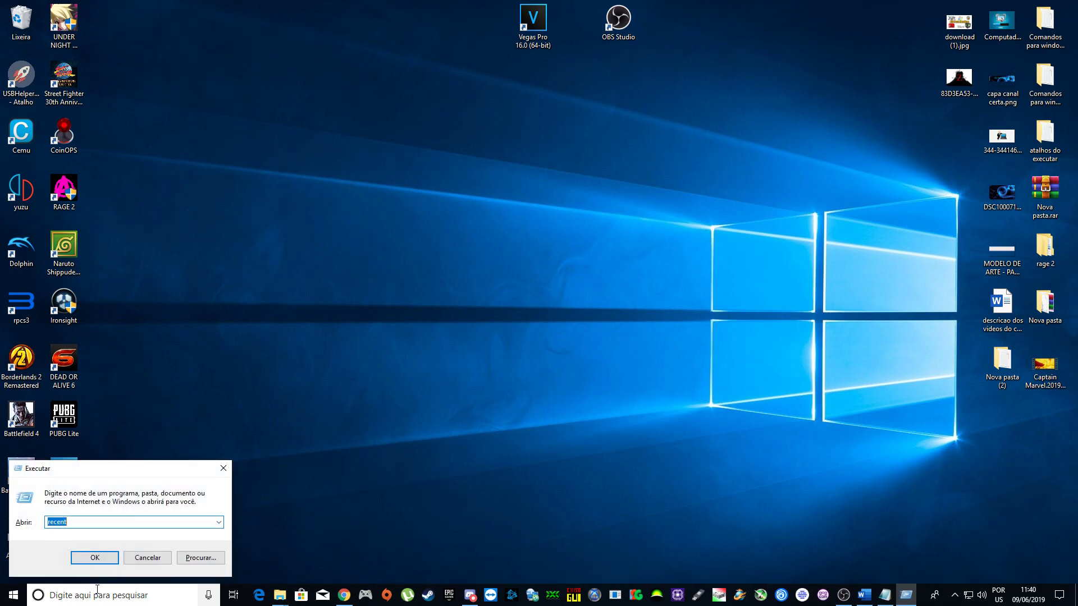
left_click(219, 522)
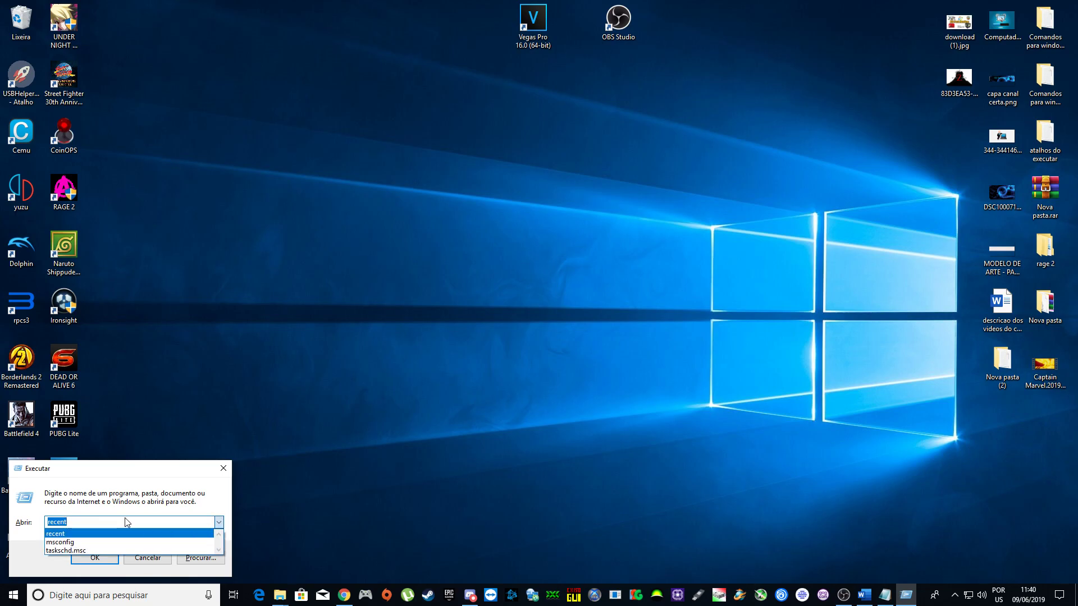
type("clean")
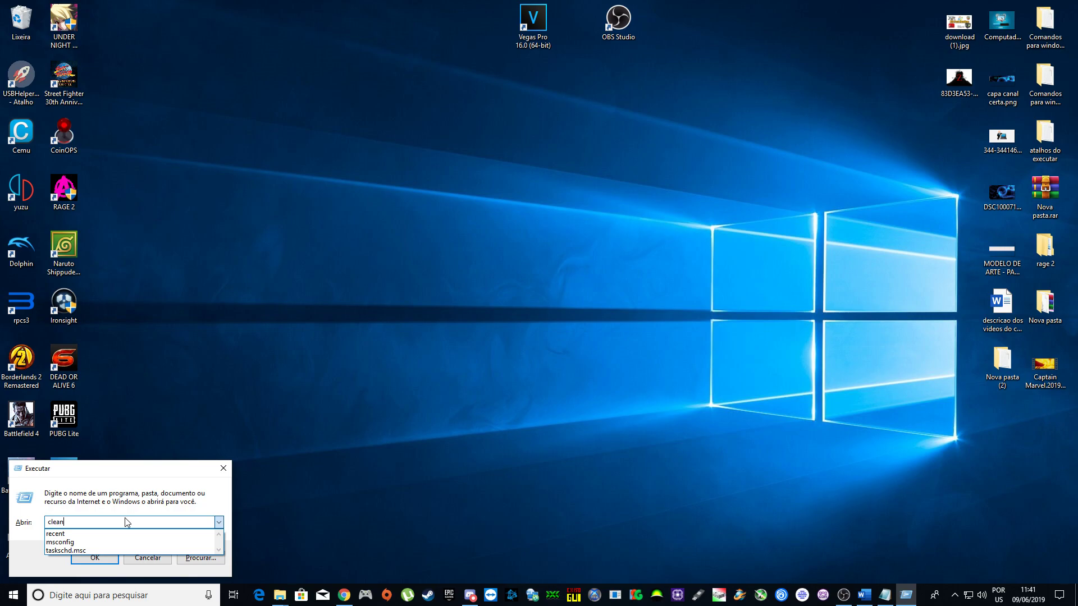
type("mgr")
left_click(126, 518)
key("Return")
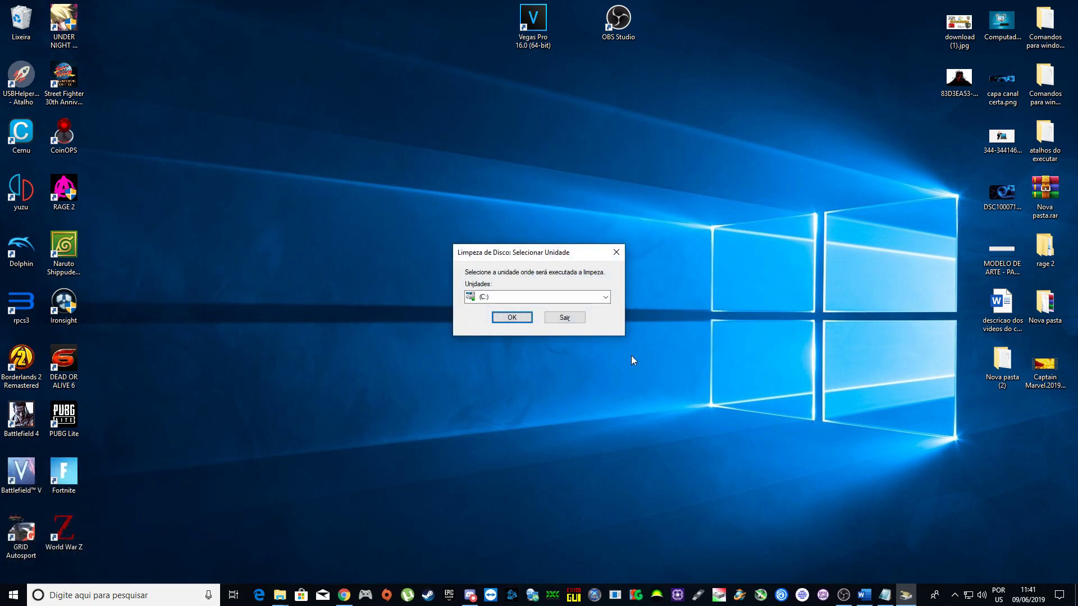
left_click(511, 318)
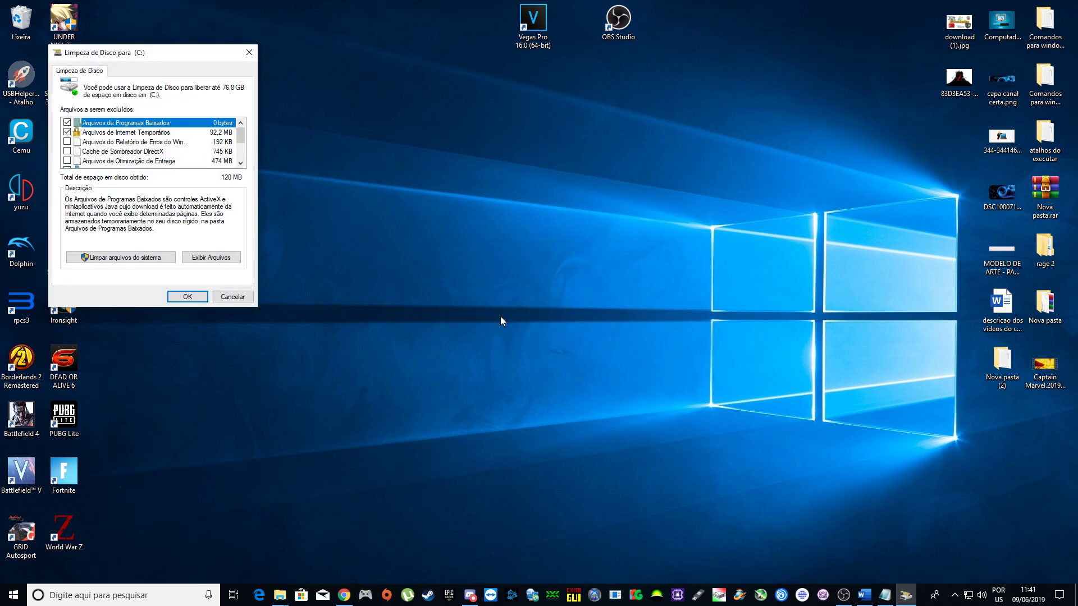
- Mark the temporary files, delivery optimization files, DirectX shader cache and Windows error report files for deletion, leaving Downloads and the Recycle Bin unmarked
scroll(87, 144, "down", 1)
scroll(86, 143, "up", 1)
scroll(85, 145, "down", 1)
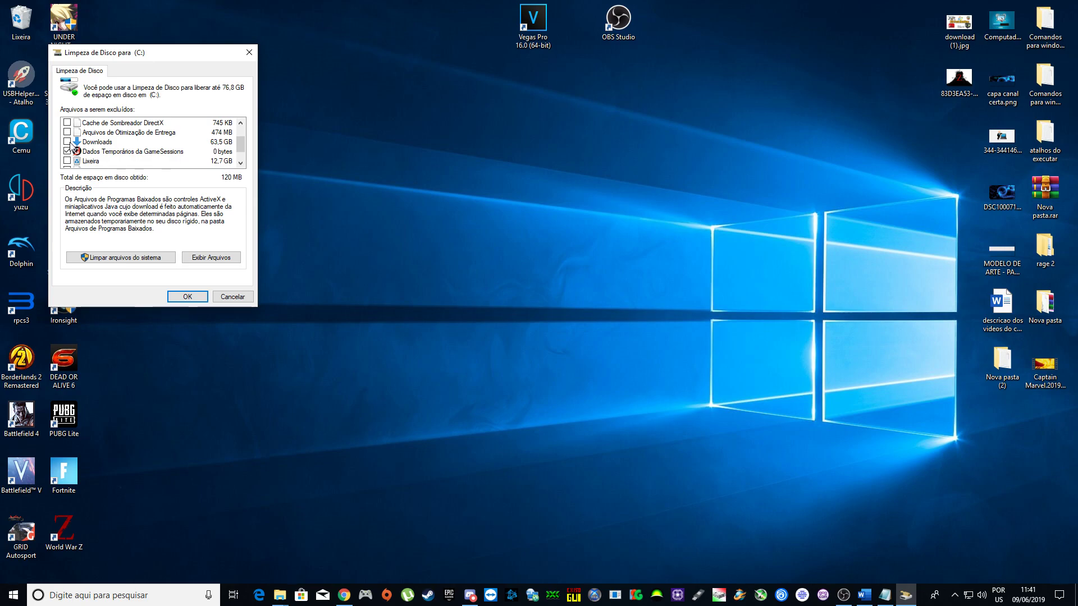
scroll(70, 143, "up", 1)
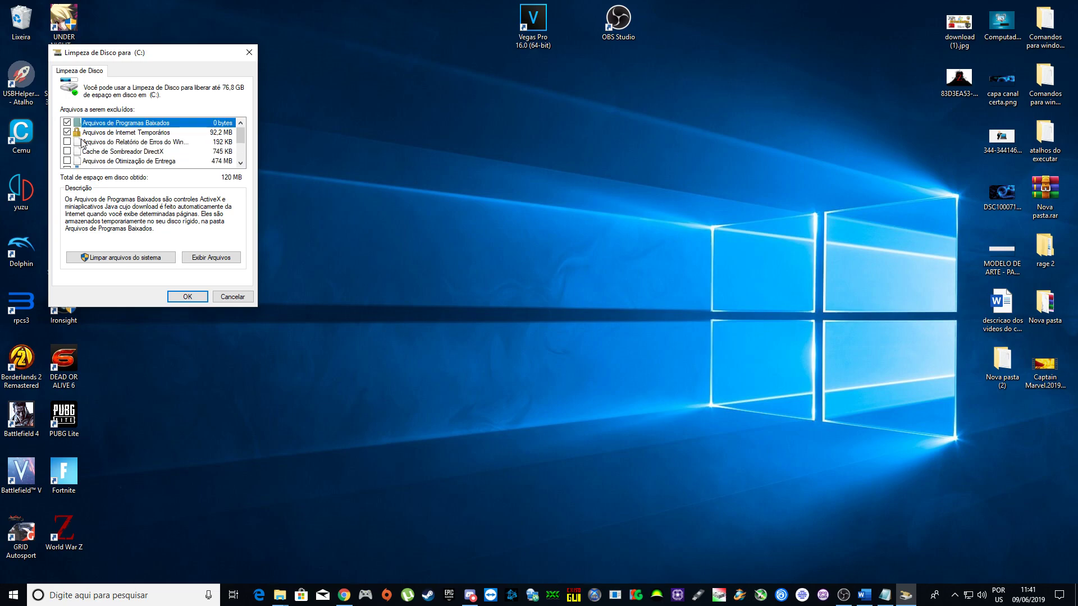
scroll(82, 143, "down", 1)
scroll(175, 156, "down", 1)
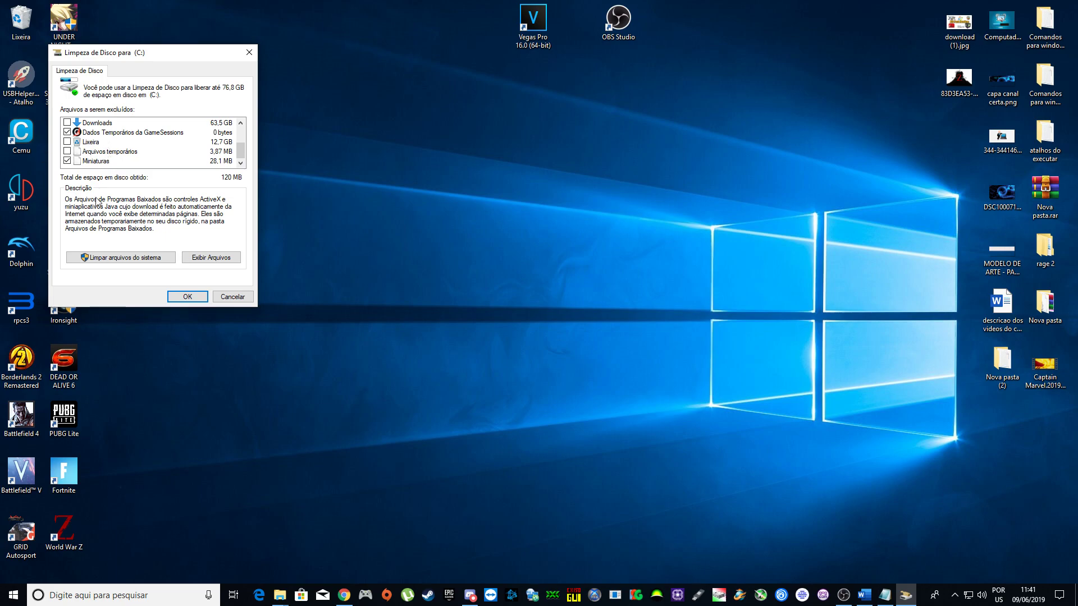
left_click(67, 141)
scroll(73, 141, "down", 1)
scroll(73, 142, "up", 1)
left_click(67, 142)
scroll(68, 143, "up", 1)
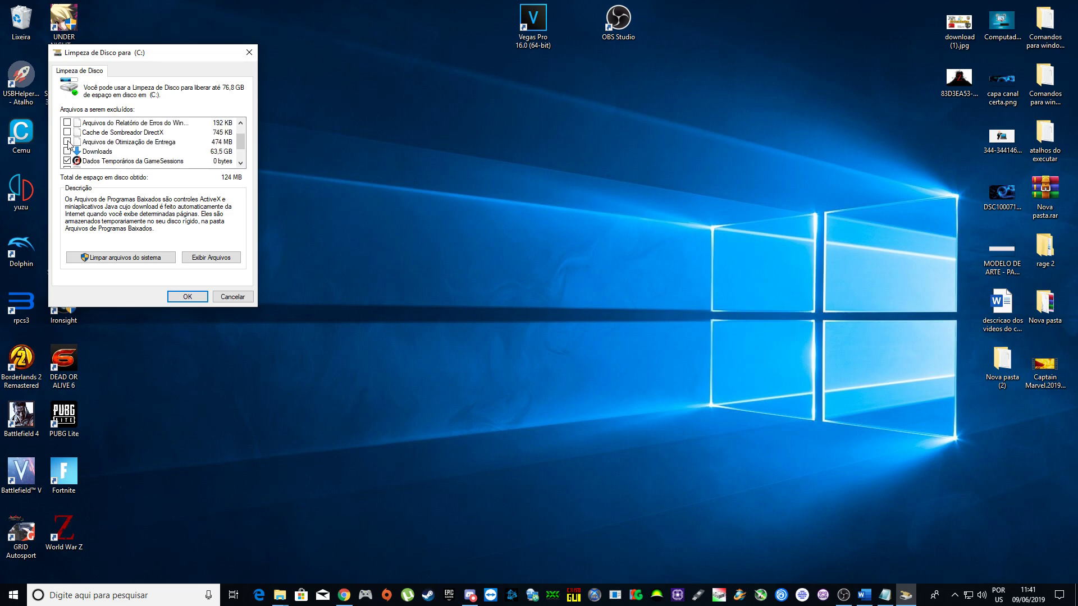
left_click(67, 141)
left_click(67, 132)
scroll(68, 137, "up", 1)
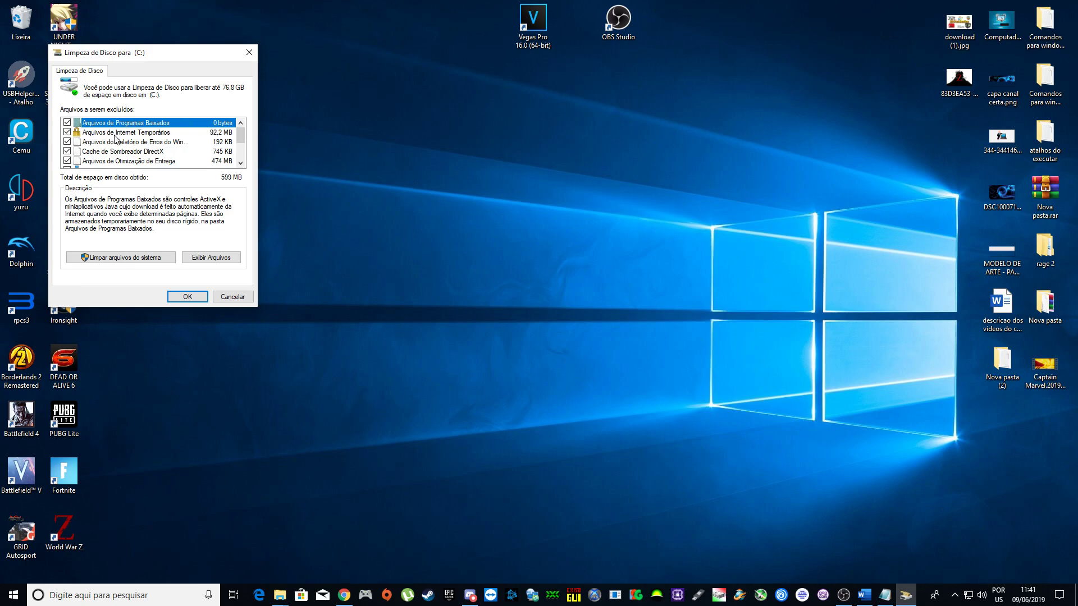
scroll(120, 140, "down", 1)
scroll(124, 141, "down", 1)
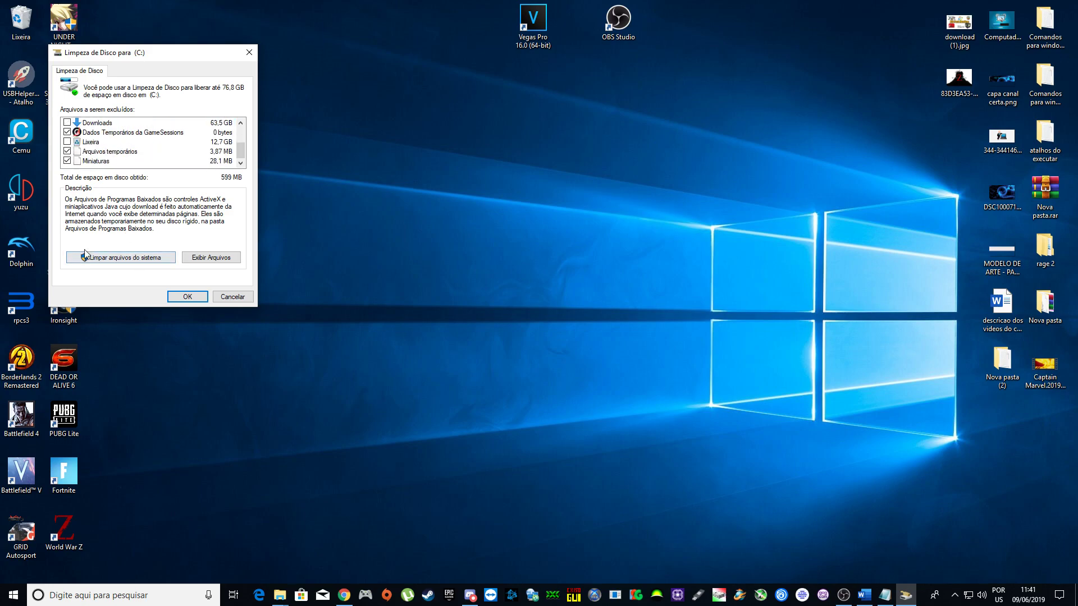
scroll(71, 162, "up", 1)
scroll(76, 156, "down", 1)
- Rescan drive C: including system files and permanently delete the preselected file categories
left_click(125, 257)
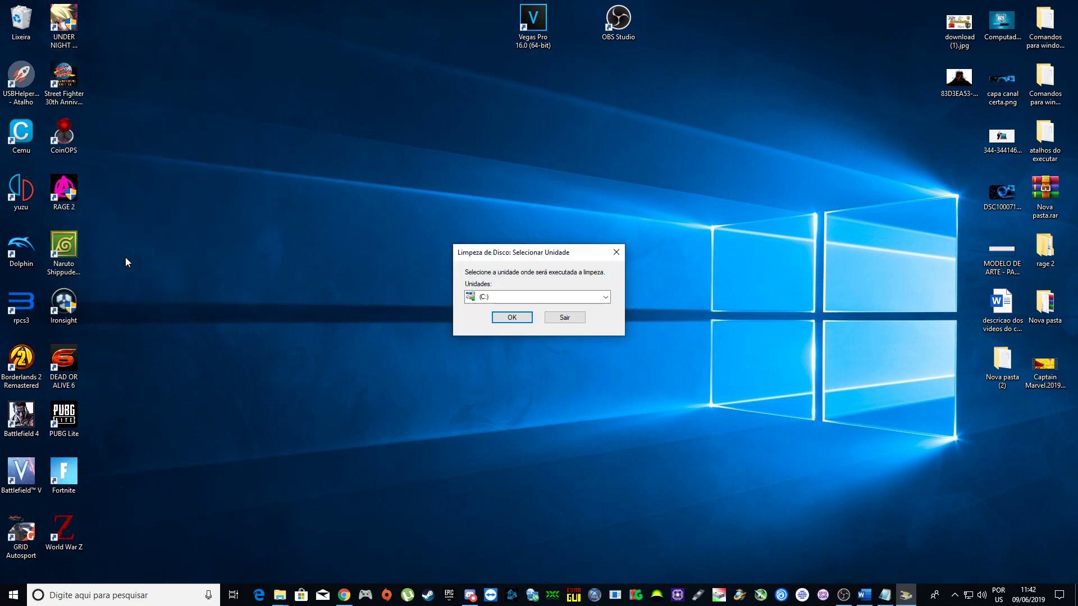
left_click(507, 318)
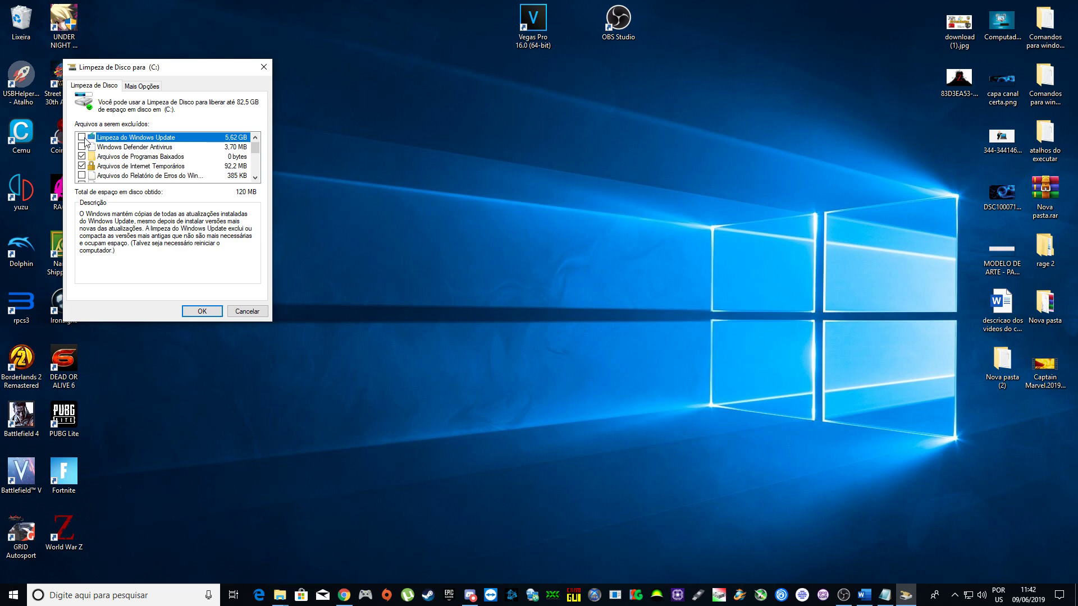
scroll(90, 157, "down", 3)
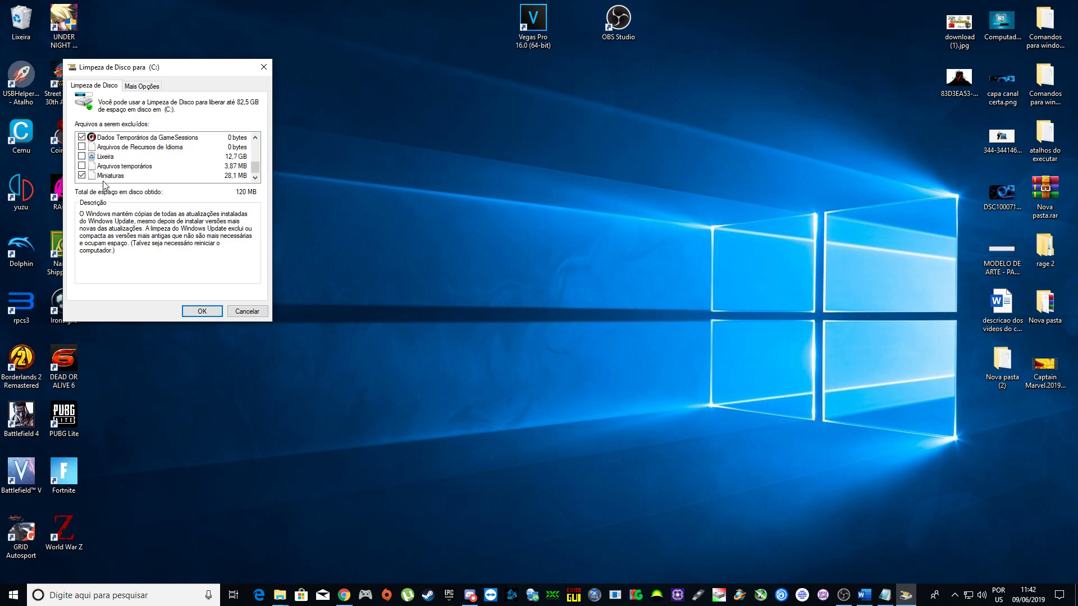
scroll(106, 179, "up", 3)
scroll(107, 179, "down", 2)
scroll(104, 175, "down", 1)
scroll(90, 159, "up", 1)
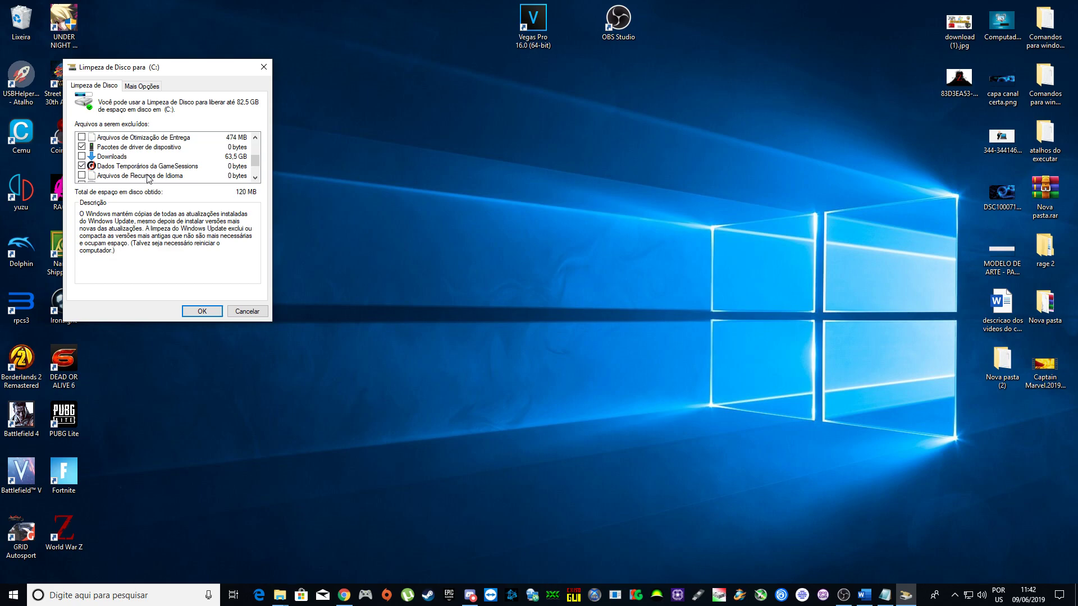
left_click(202, 312)
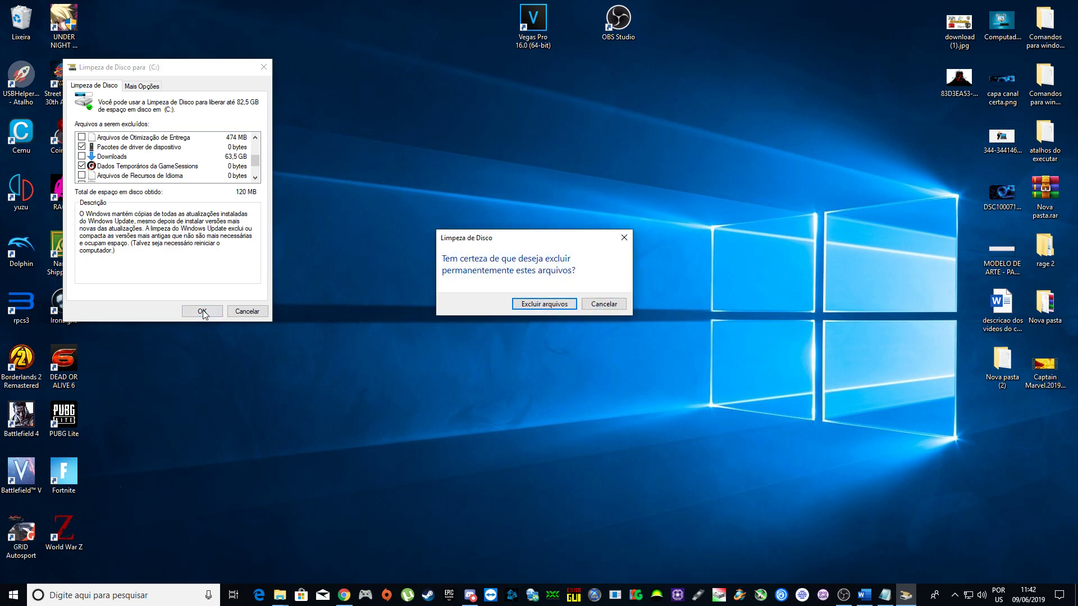
left_click(543, 304)
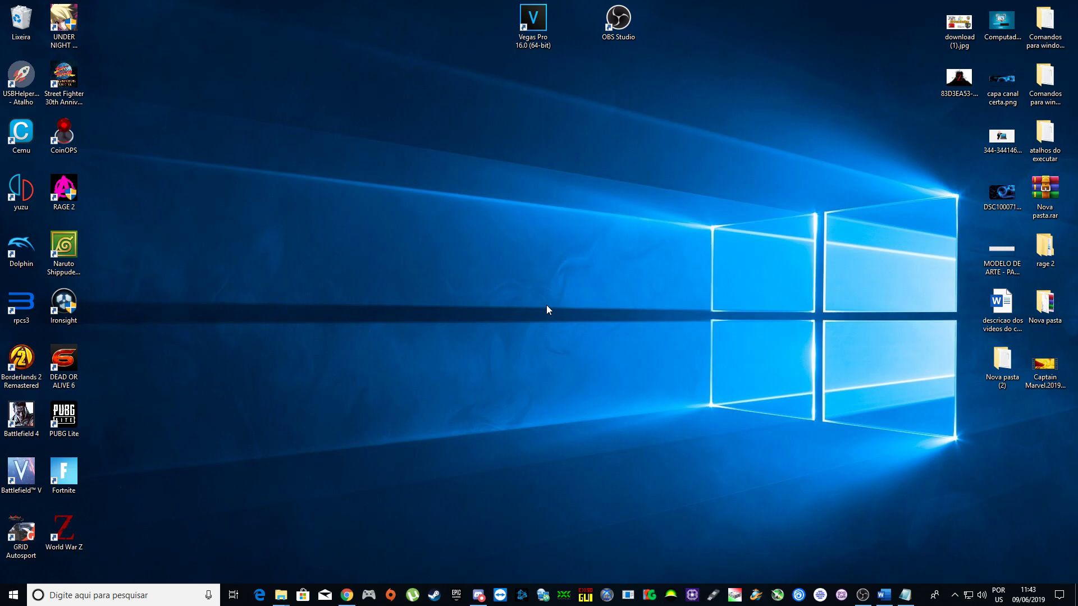
- Open the recent folder through the Run dialog, delete all its shortcuts and close the window
key("super+r")
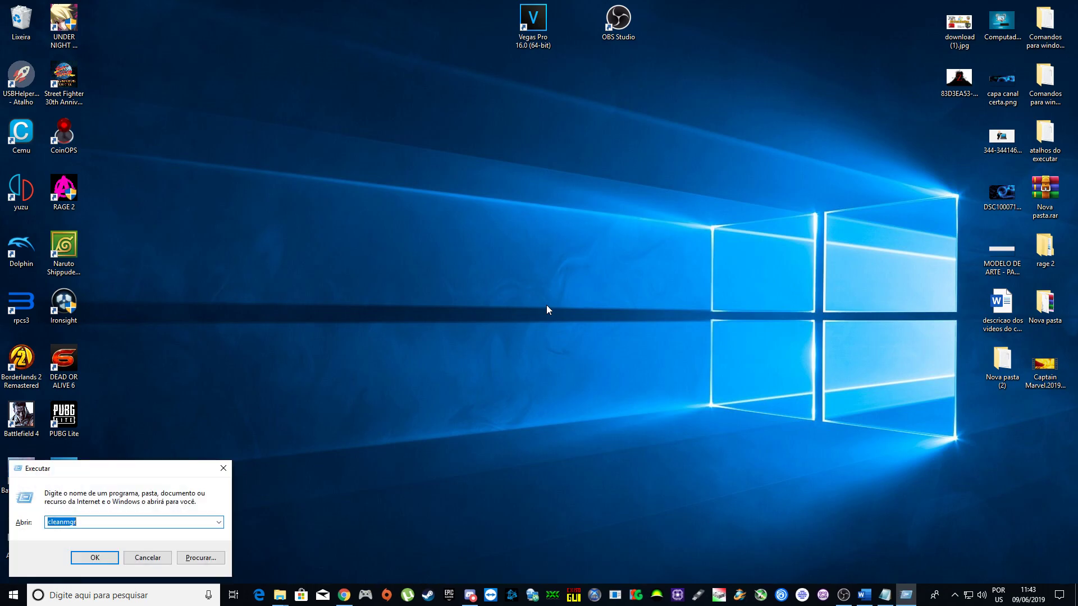
type("recent")
key("Return")
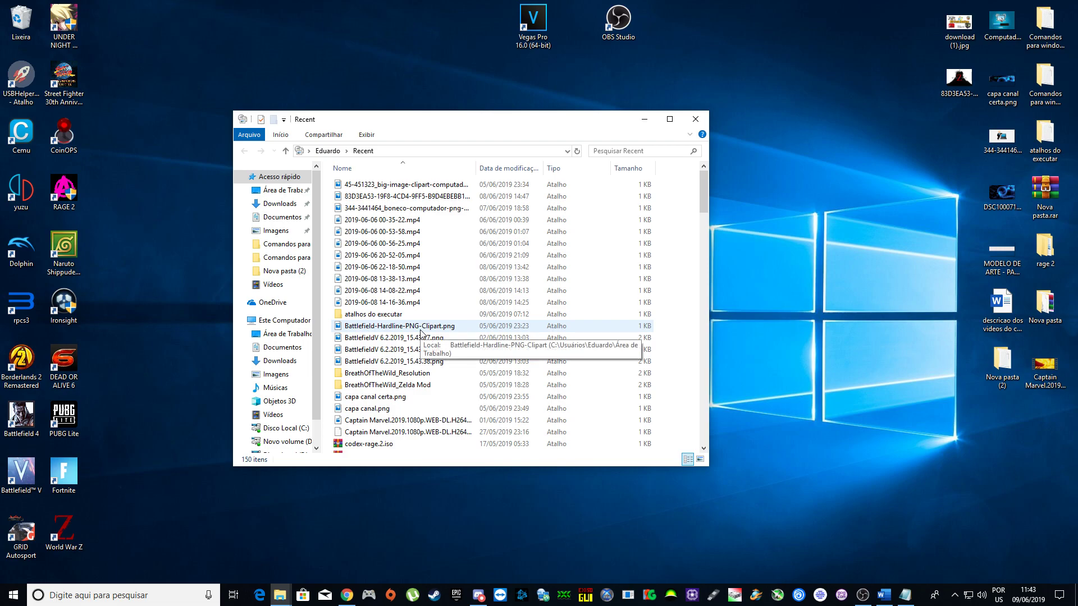
key("ctrl+a")
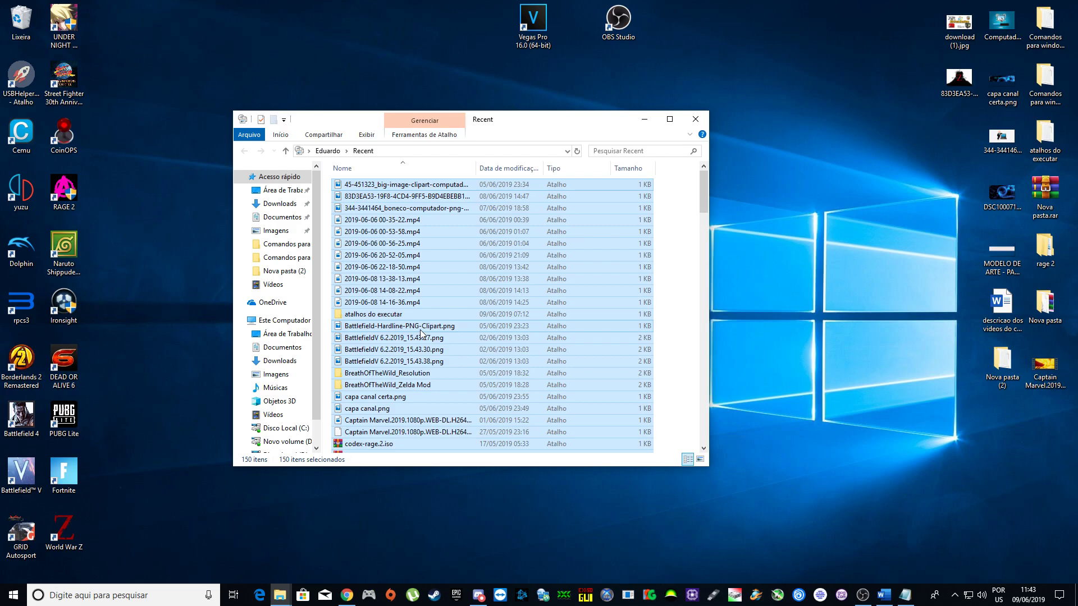
key("Delete")
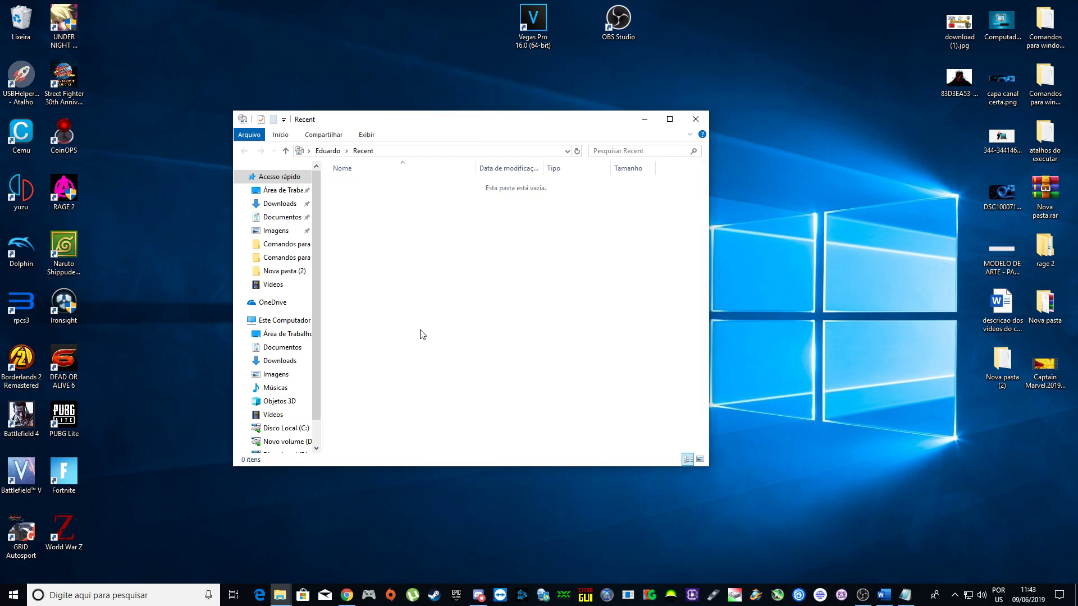
left_click(697, 120)
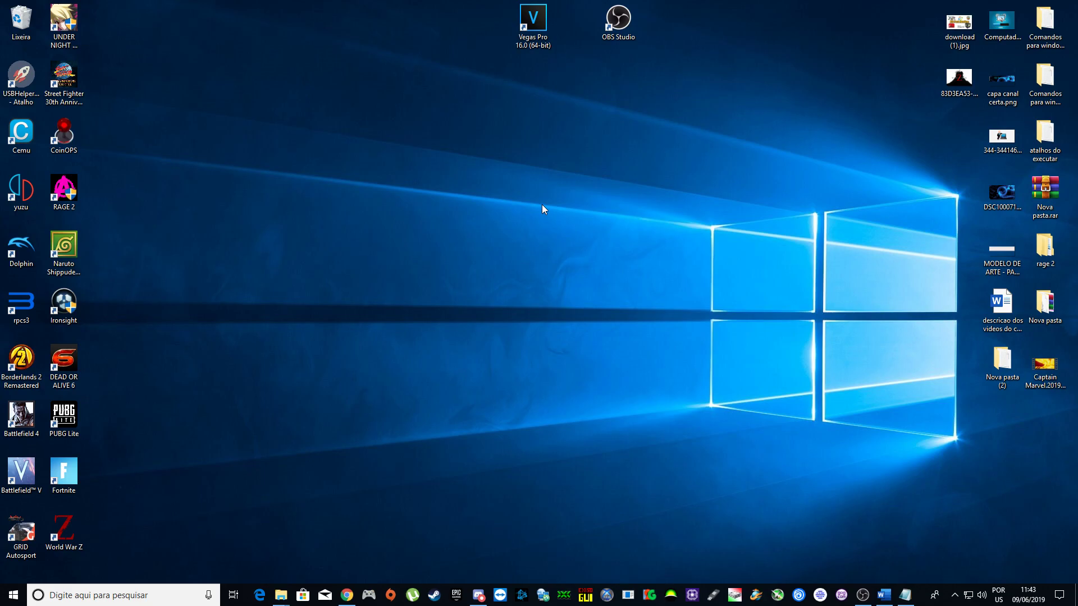
- Open the Windows Temp folder by running temp, granting permanent access to it
key("super+r")
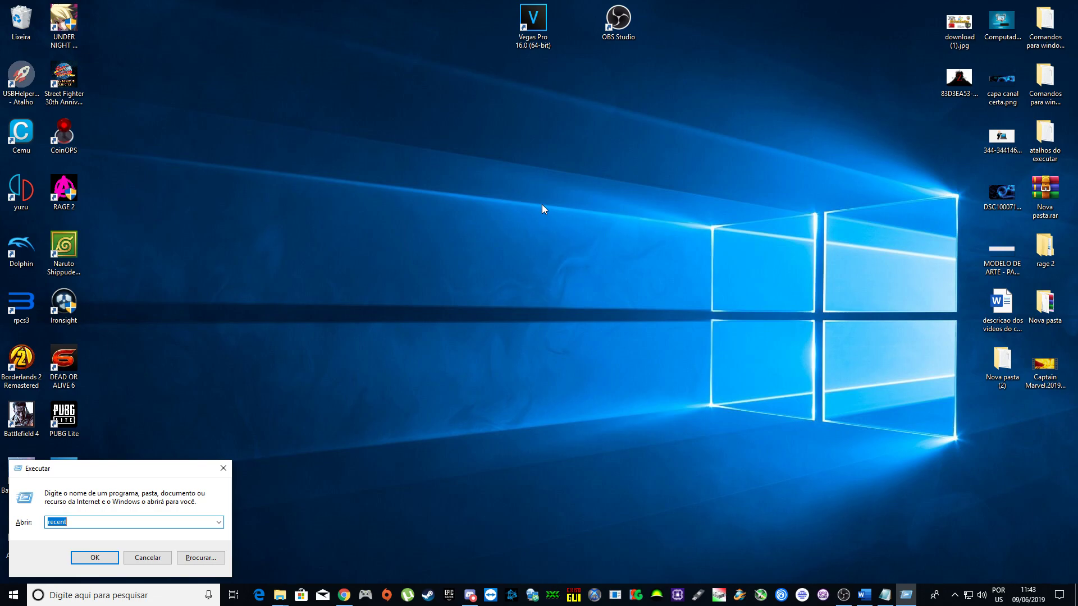
type("temp")
key("Return")
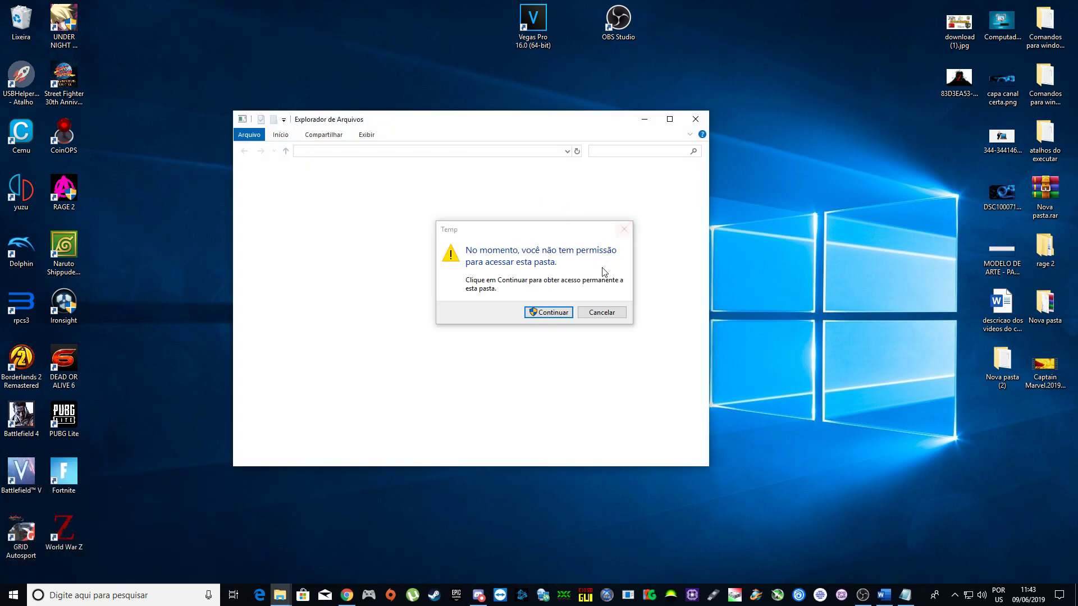
left_click(546, 312)
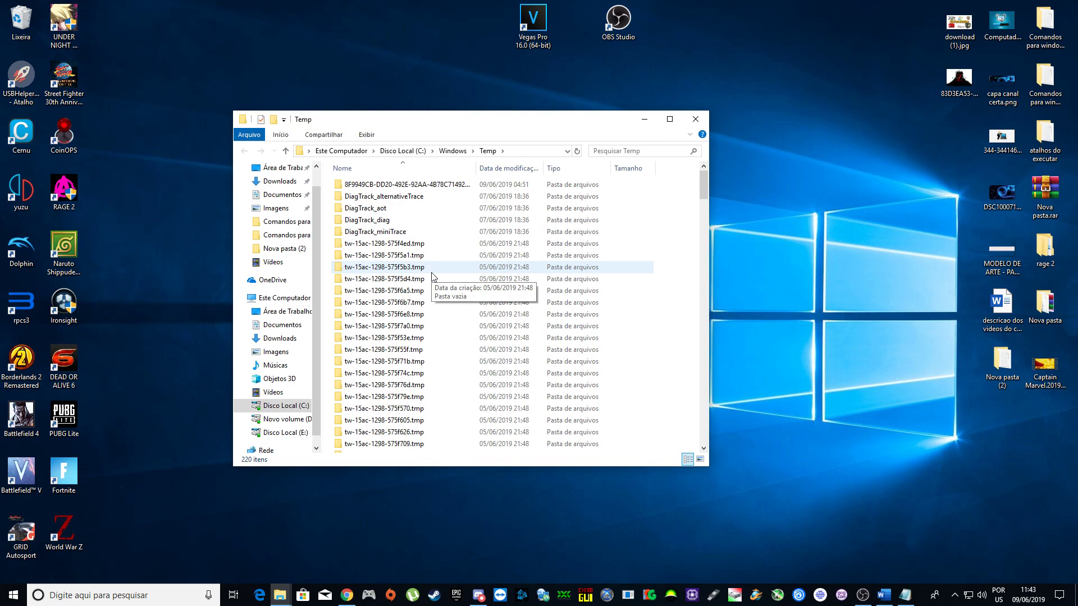
- Delete all items in the Windows Temp folder, leaving the files in use, and close the window
key("ctrl+a")
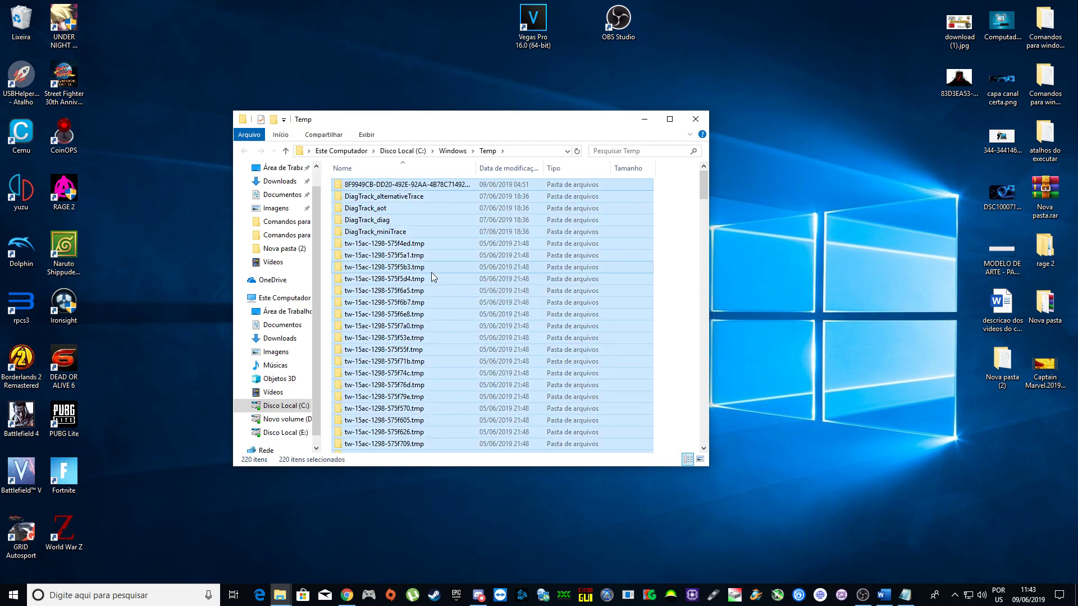
key("Delete")
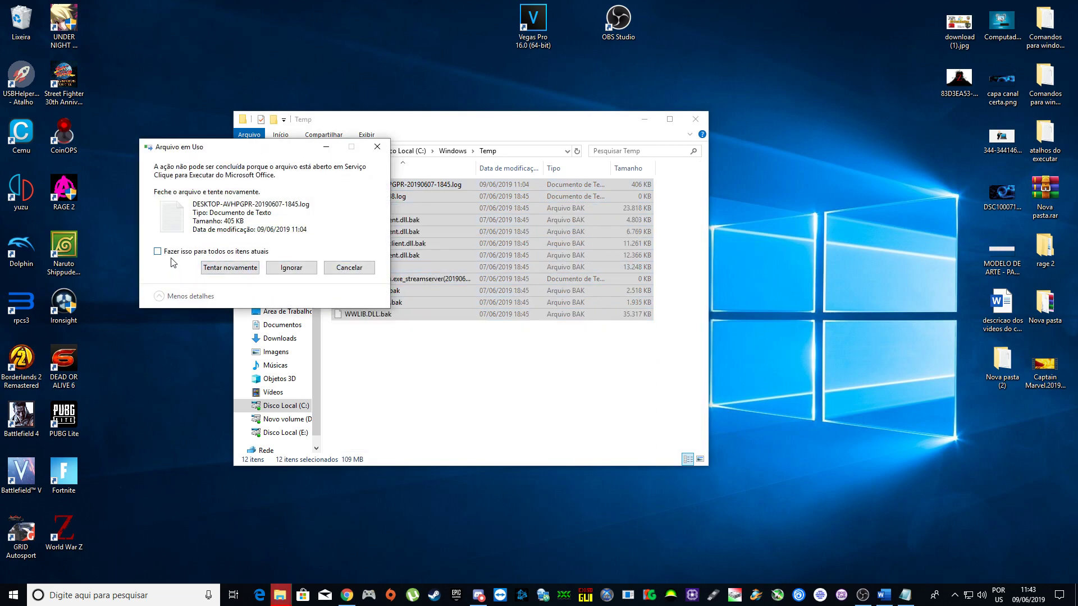
left_click(281, 270)
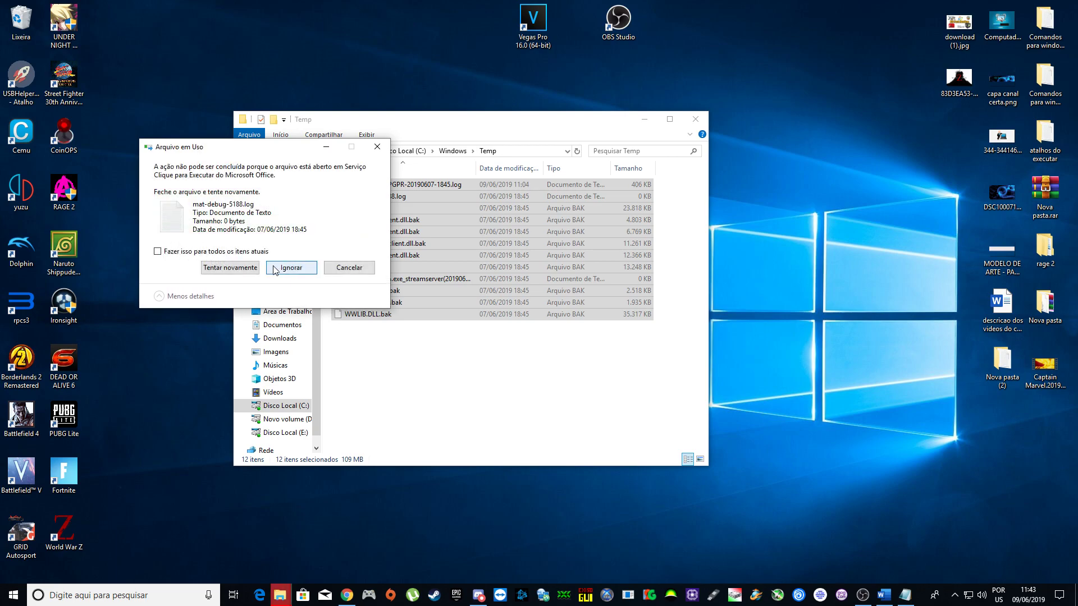
left_click(158, 251)
left_click(230, 268)
left_click(350, 268)
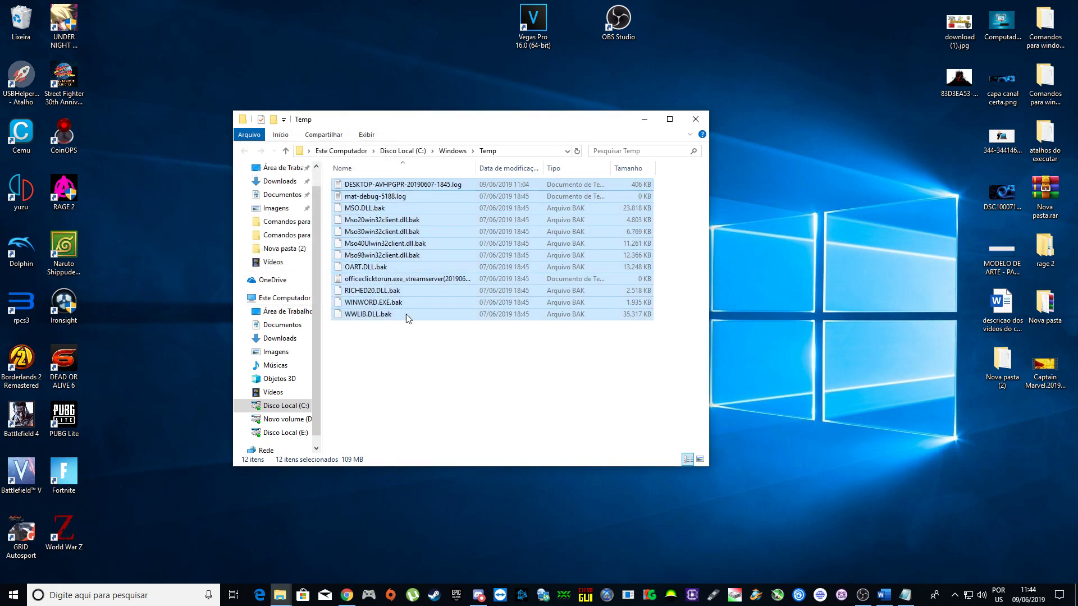
left_click(693, 120)
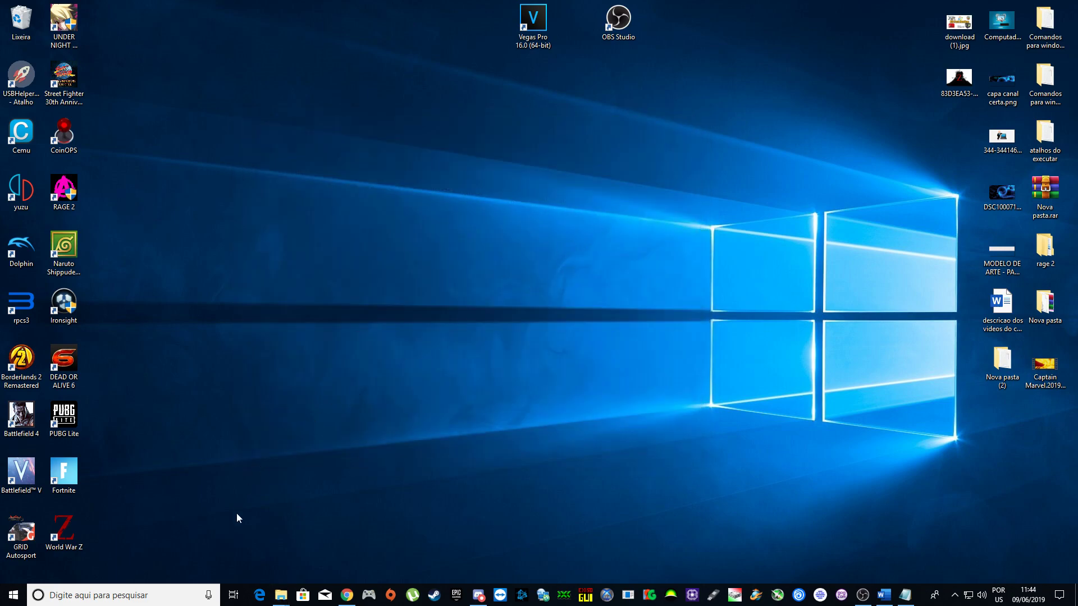
- Open the user account's local temporary folder by running %temp%
key("super+r")
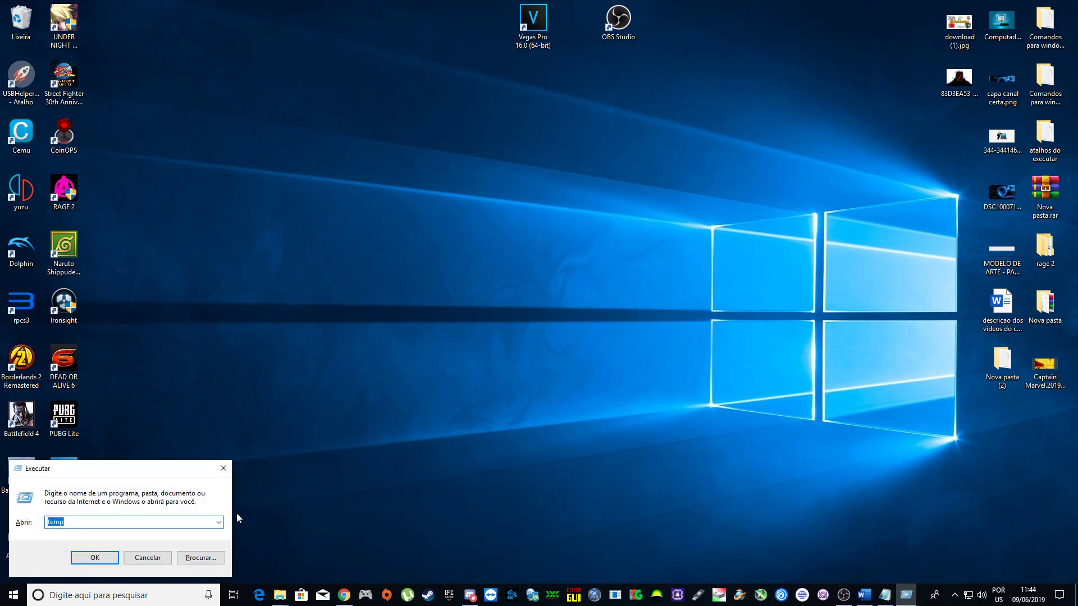
type("%temp")
key("BackSpace")
type("p%")
key("Return")
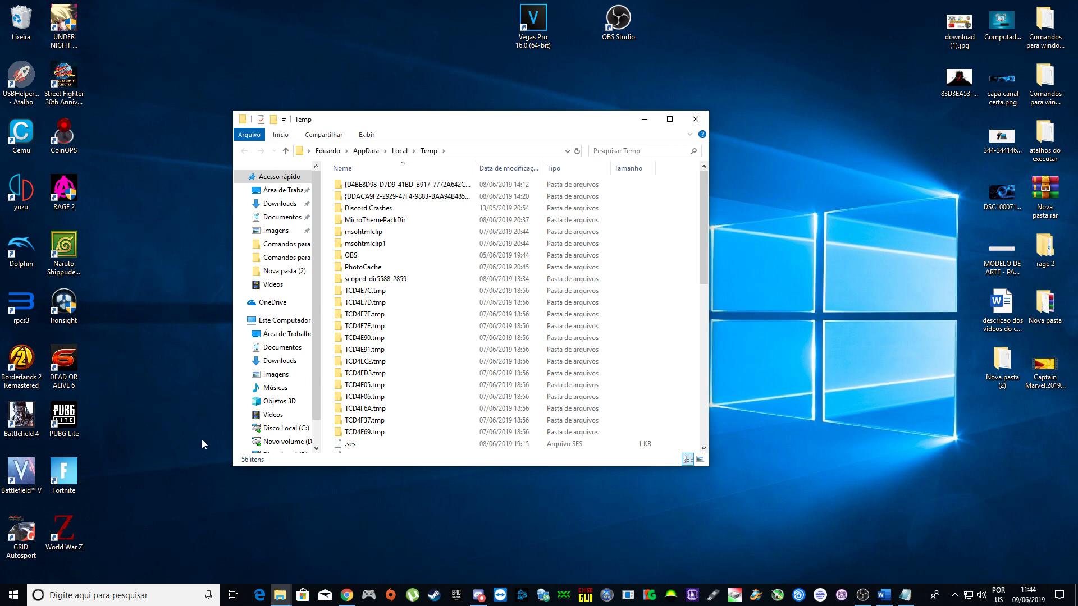
- Delete all items in the user's Temp folder, leaving those that are in use
key("ctrl+a")
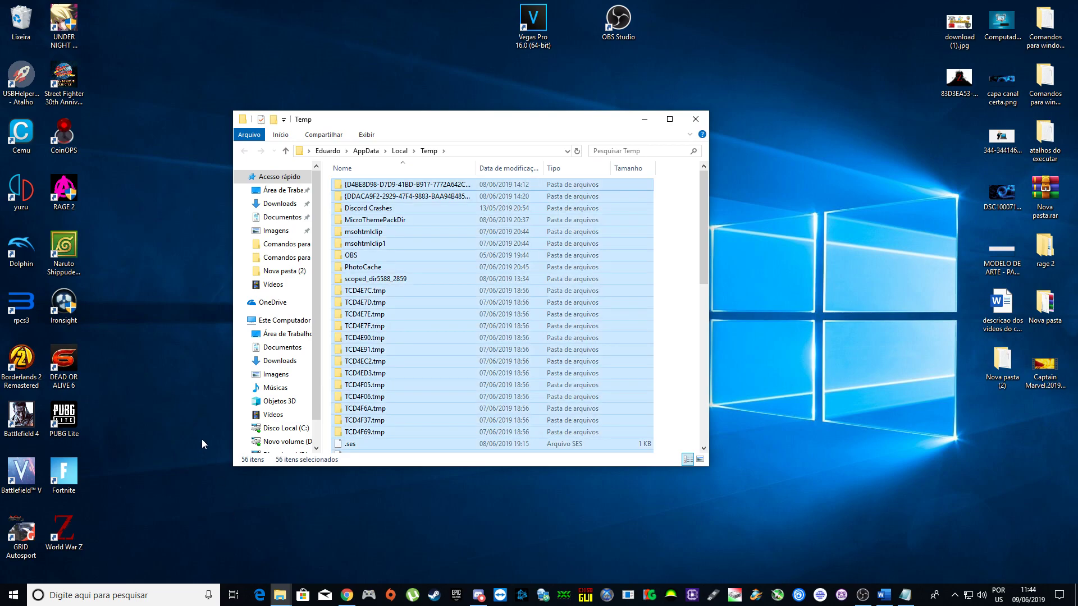
key("Delete")
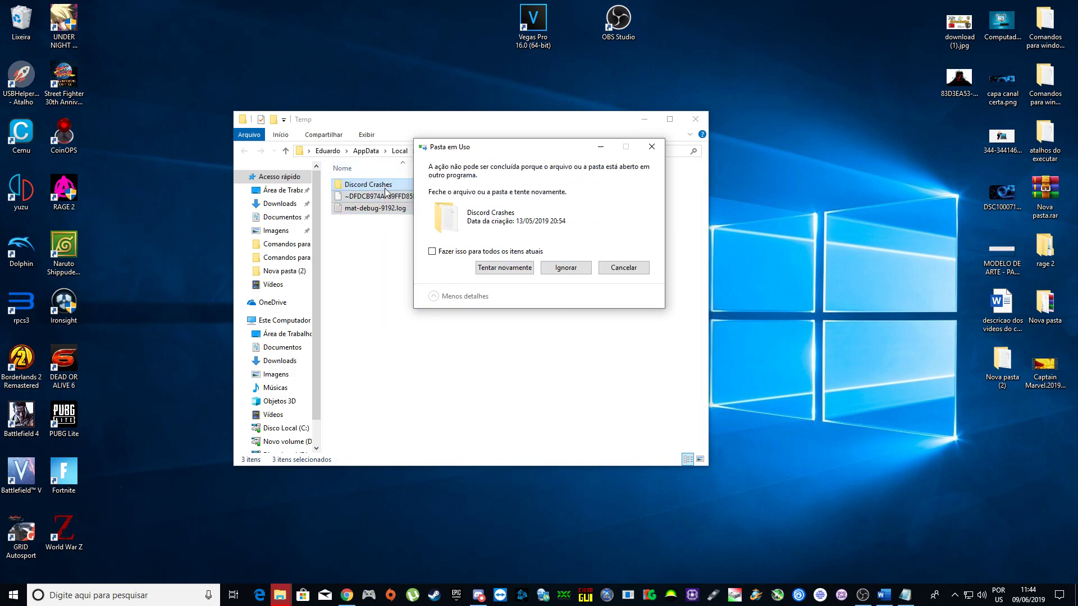
left_click(611, 272)
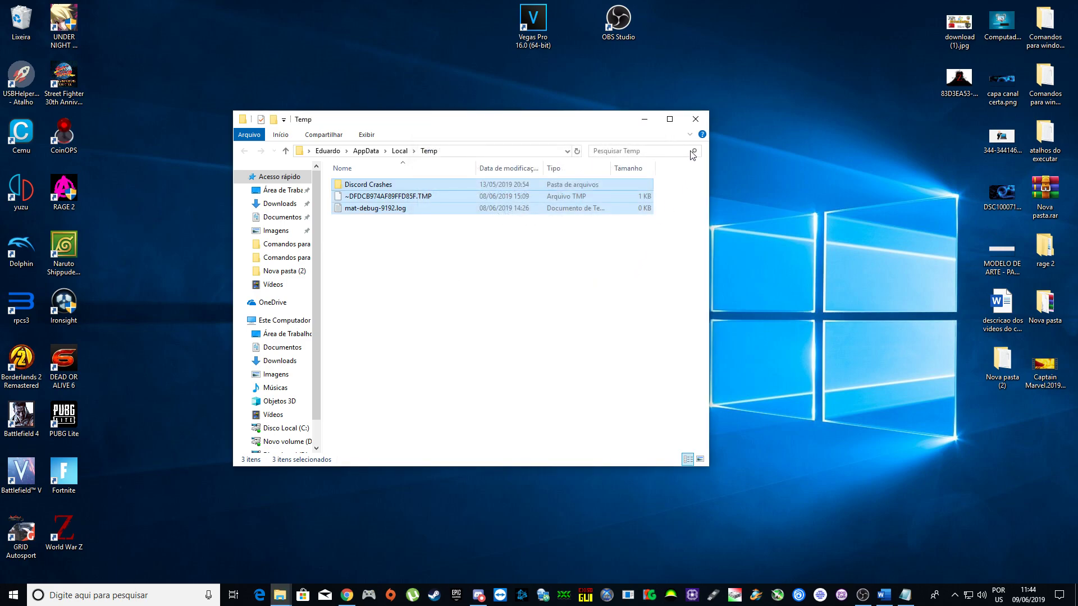
- Close the user's Temp folder and open the Prefetch folder by running prefetch, granting permanent access to it
left_click(696, 119)
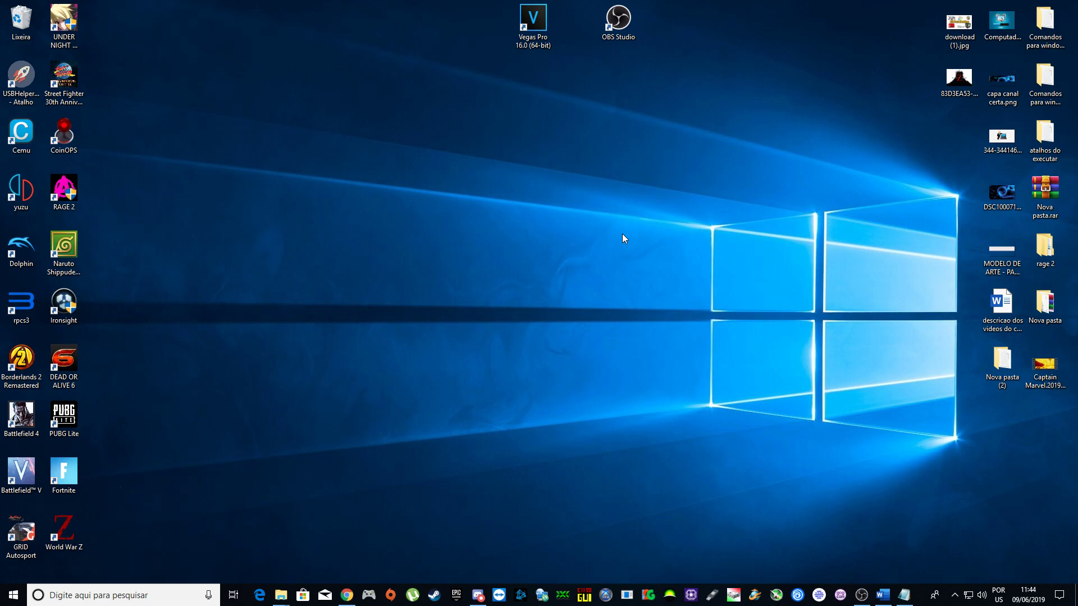
key("super+r")
type("pre")
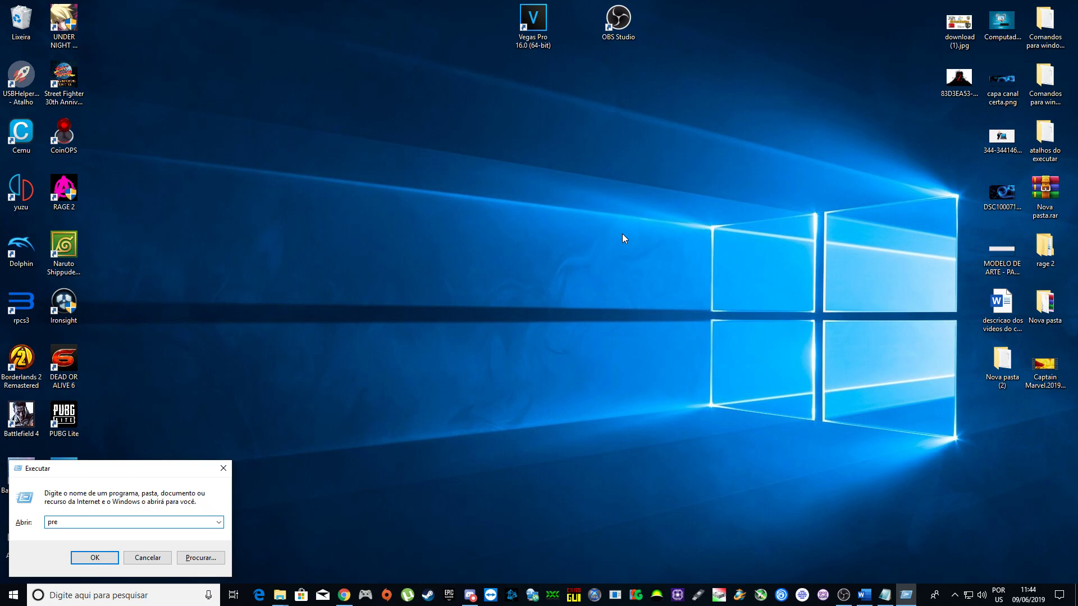
type("fetch")
key("Return")
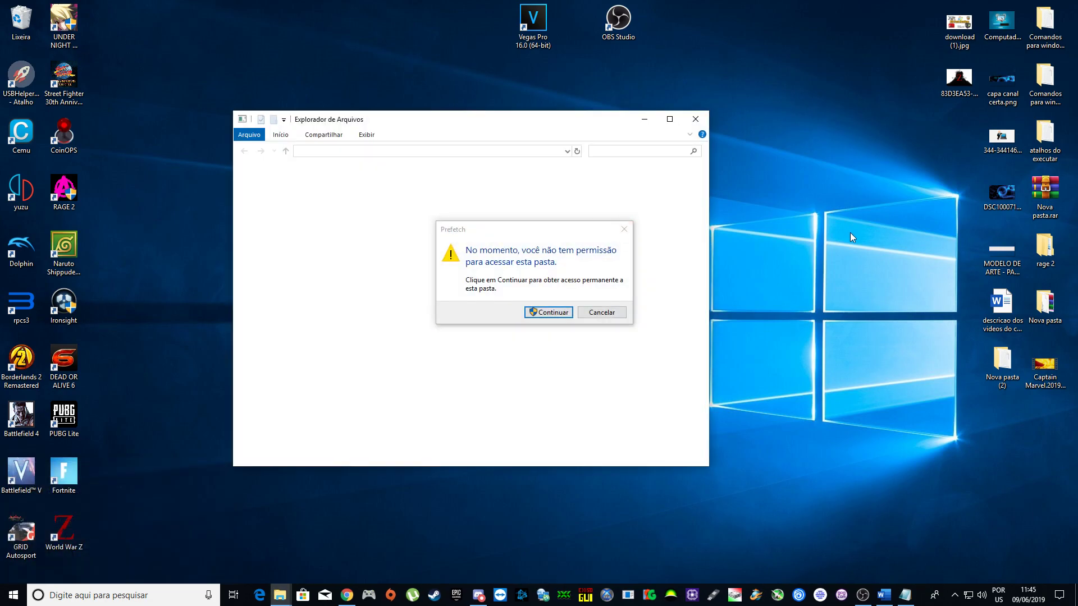
left_click(549, 312)
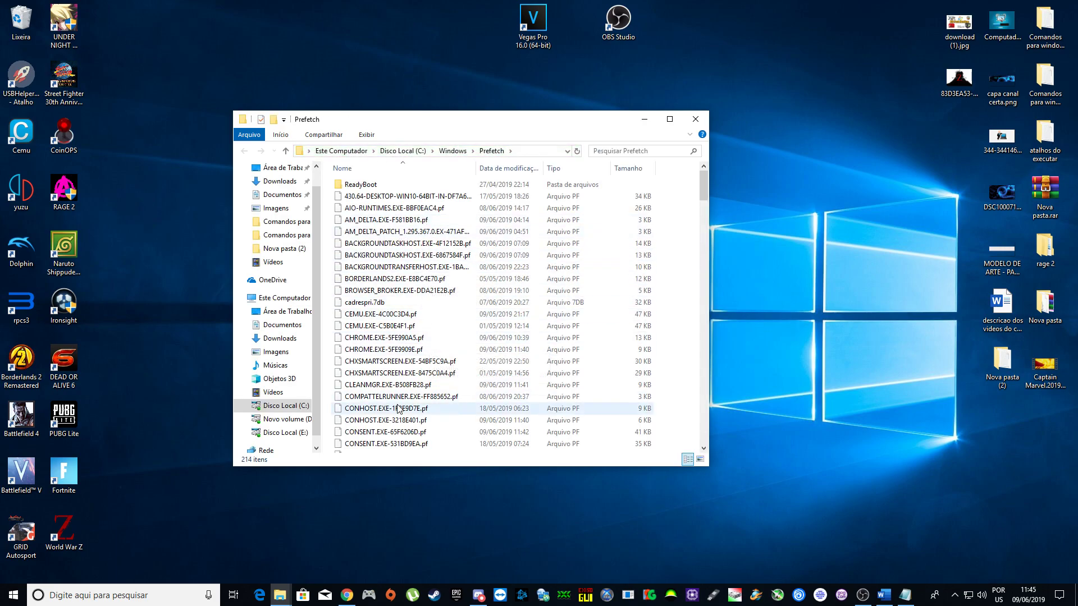
- Select all items in the Prefetch folder and close its window
key("ctrl+a")
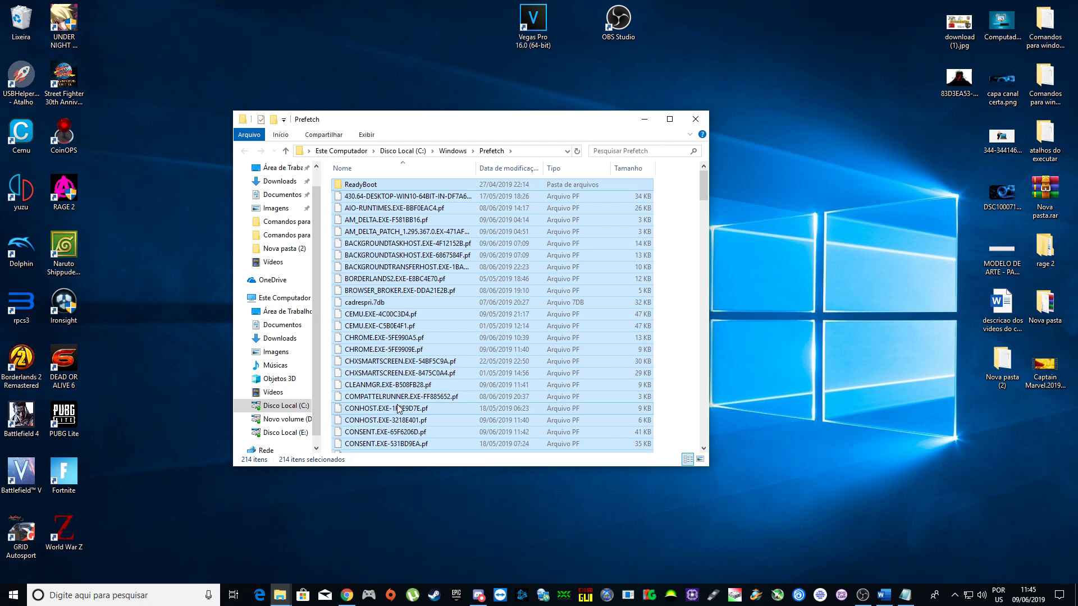
left_click(695, 119)
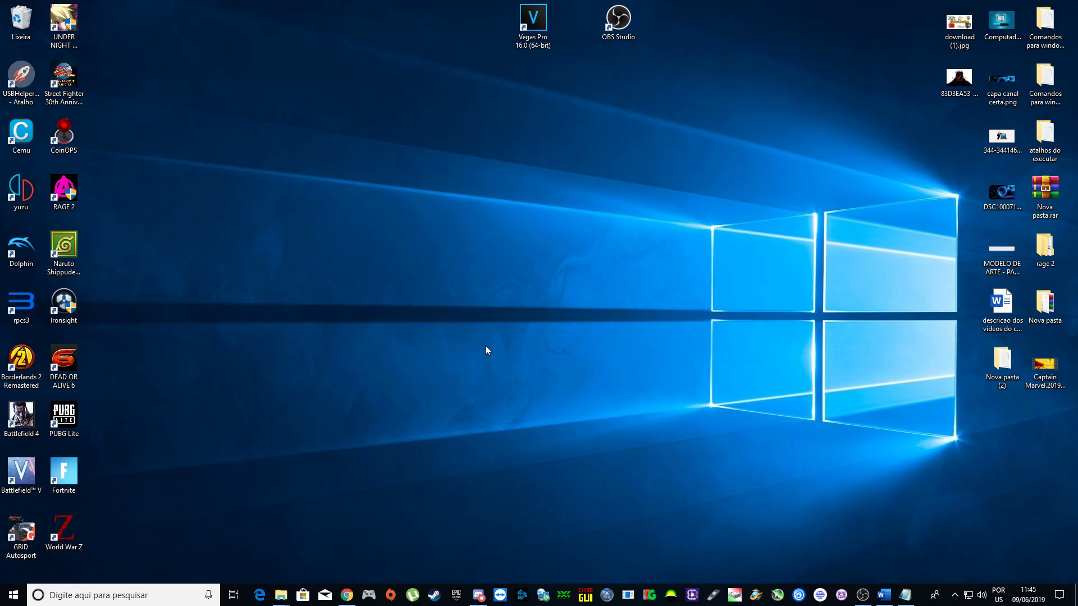
- Open the Task Scheduler by running taskschd.msc from the earlier Run commands
key("super+r")
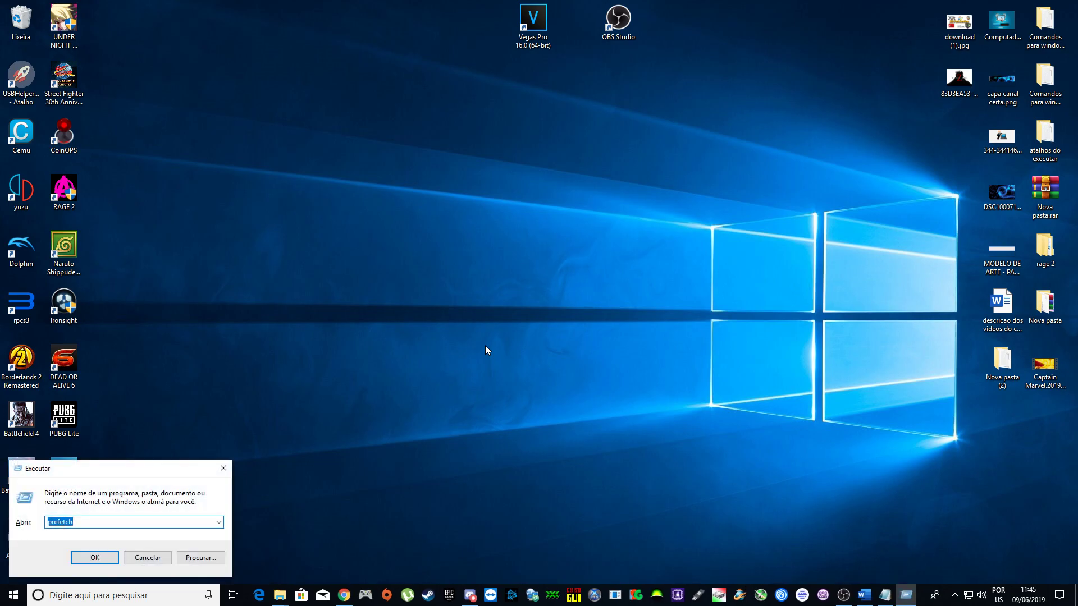
left_click(218, 522)
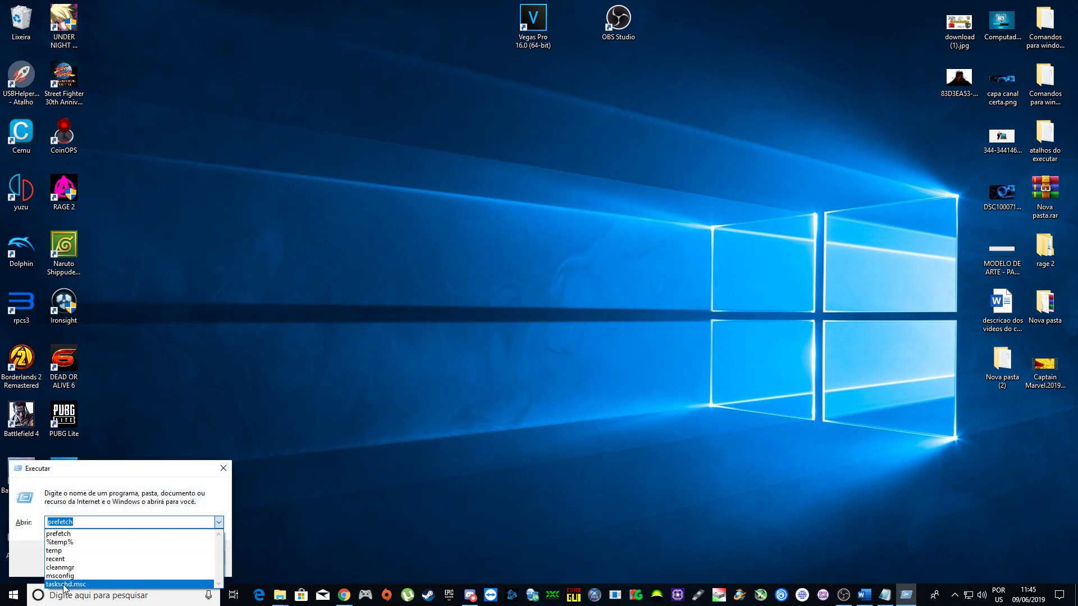
left_click(63, 585)
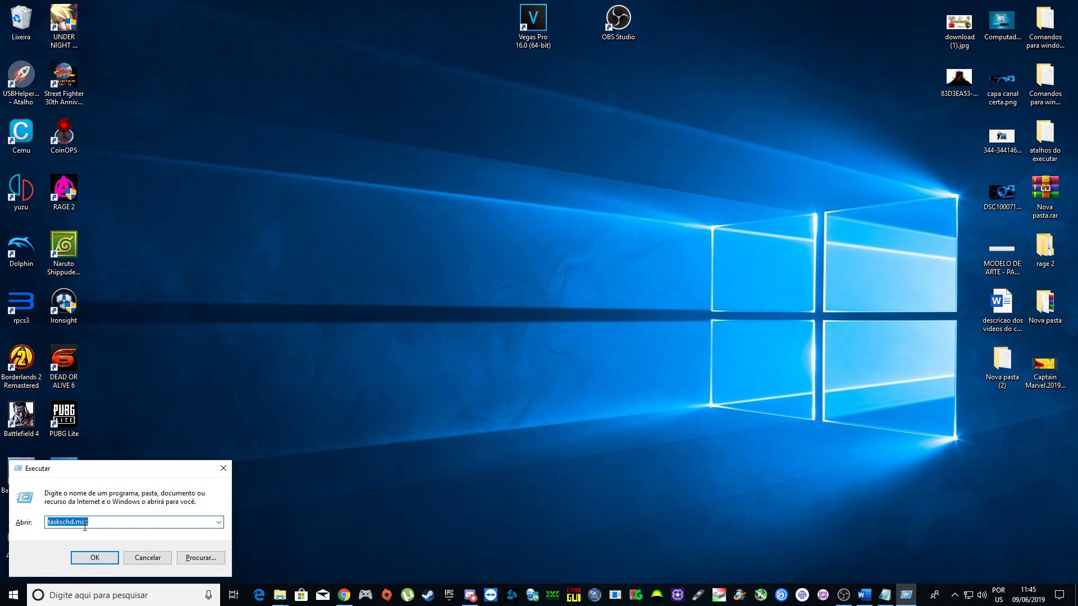
left_click(94, 558)
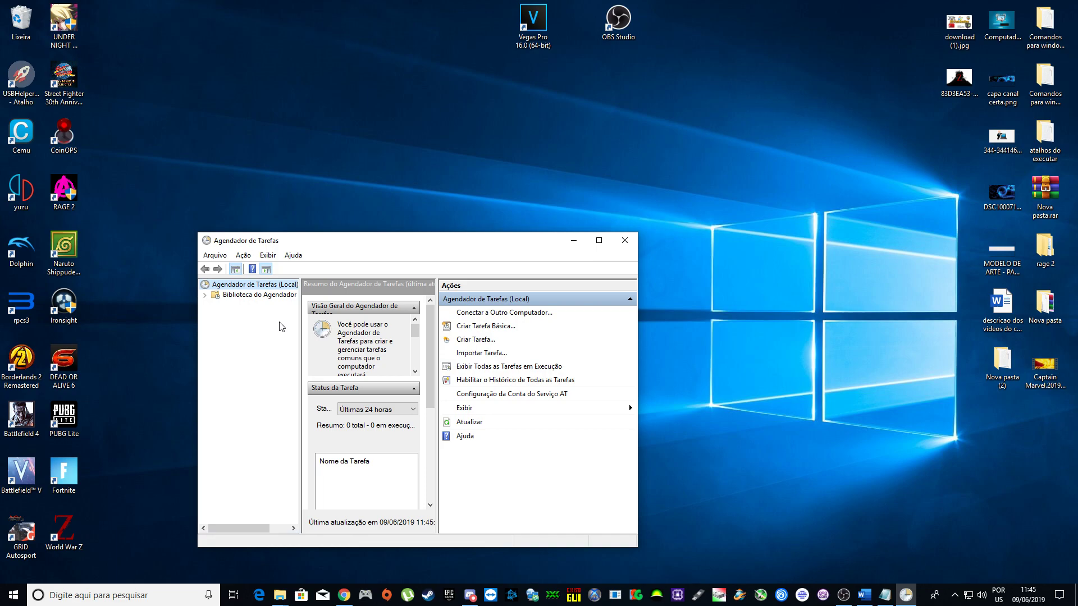
- Bring up the comandos cmd.txt notes and open the Microsoft > Windows > Maintenance folder in the Task Scheduler Library
left_click(886, 599)
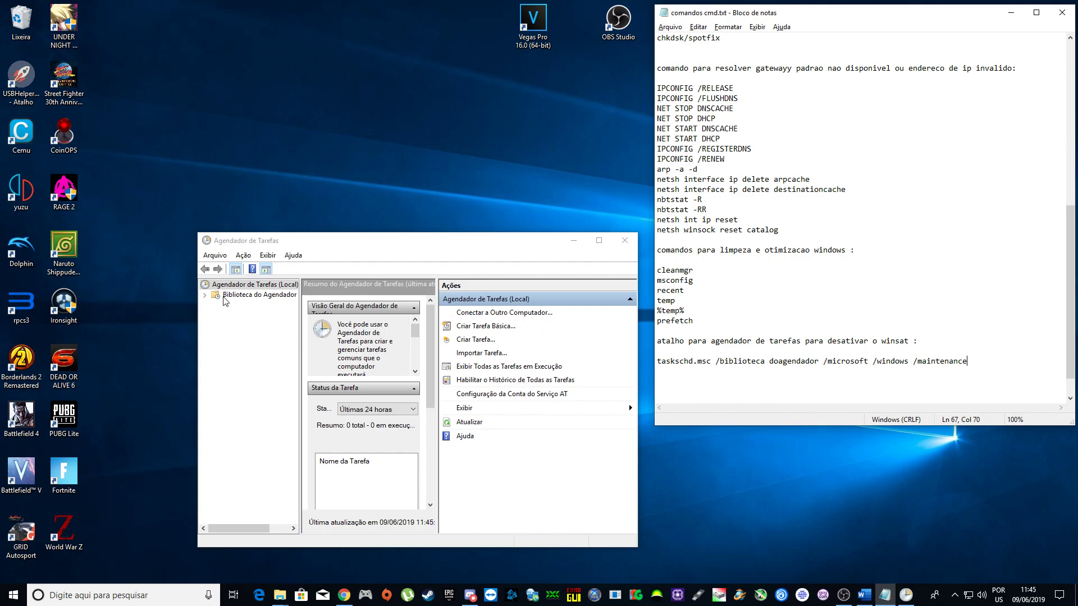
left_click(205, 295)
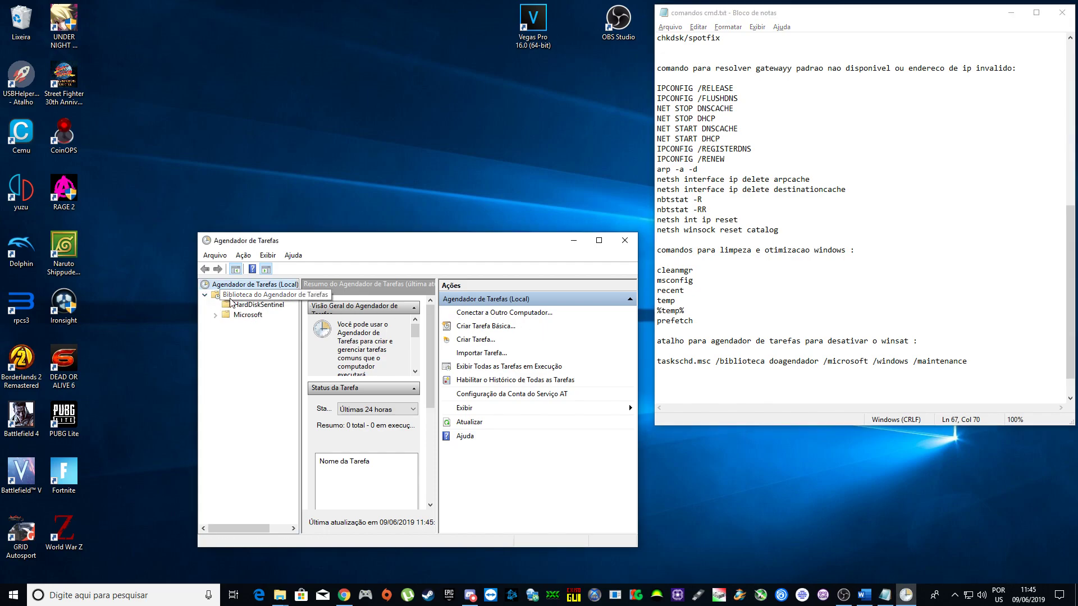
left_click(216, 316)
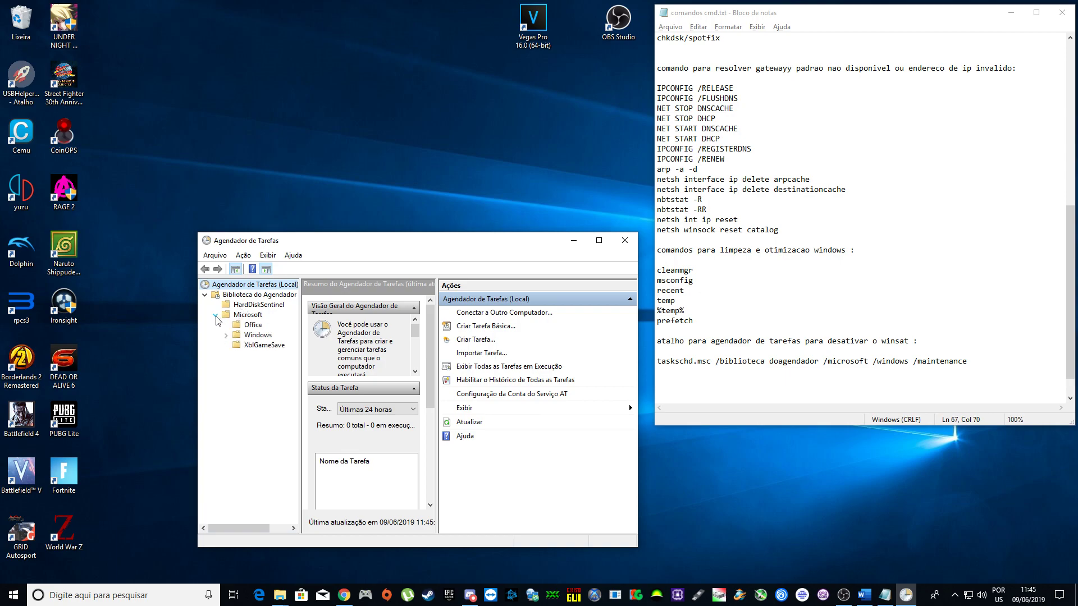
left_click(226, 336)
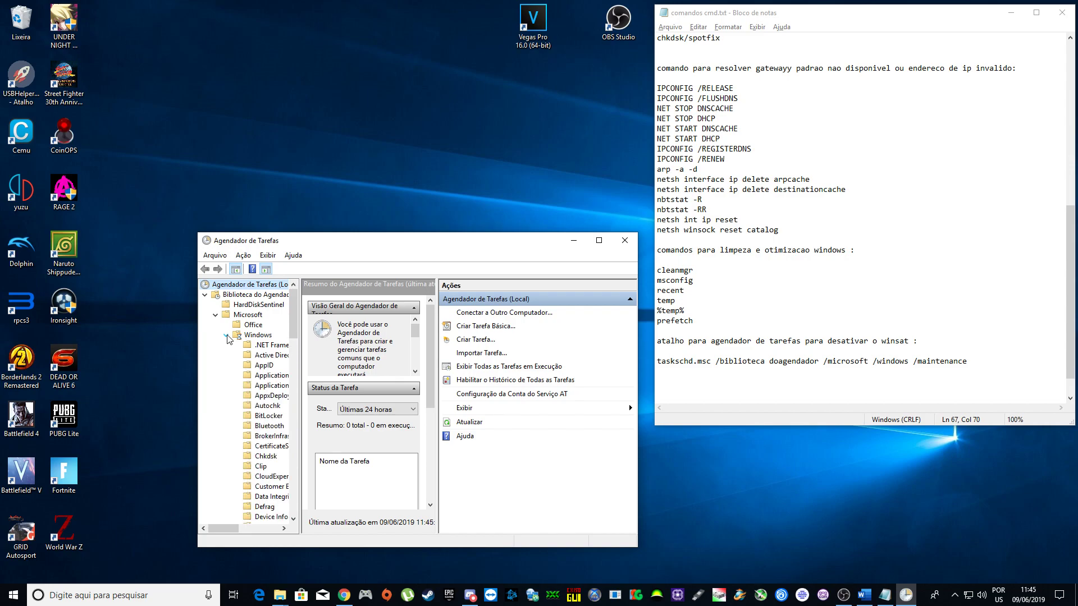
scroll(297, 337, "down", 4)
scroll(297, 337, "down", 7)
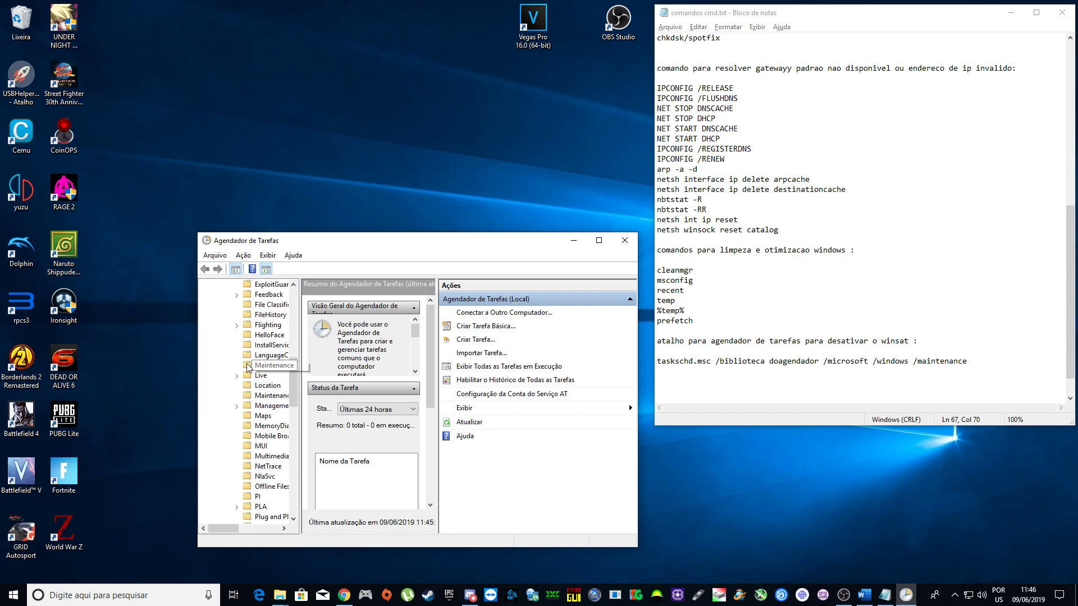
left_click_drag(299, 494, 342, 492)
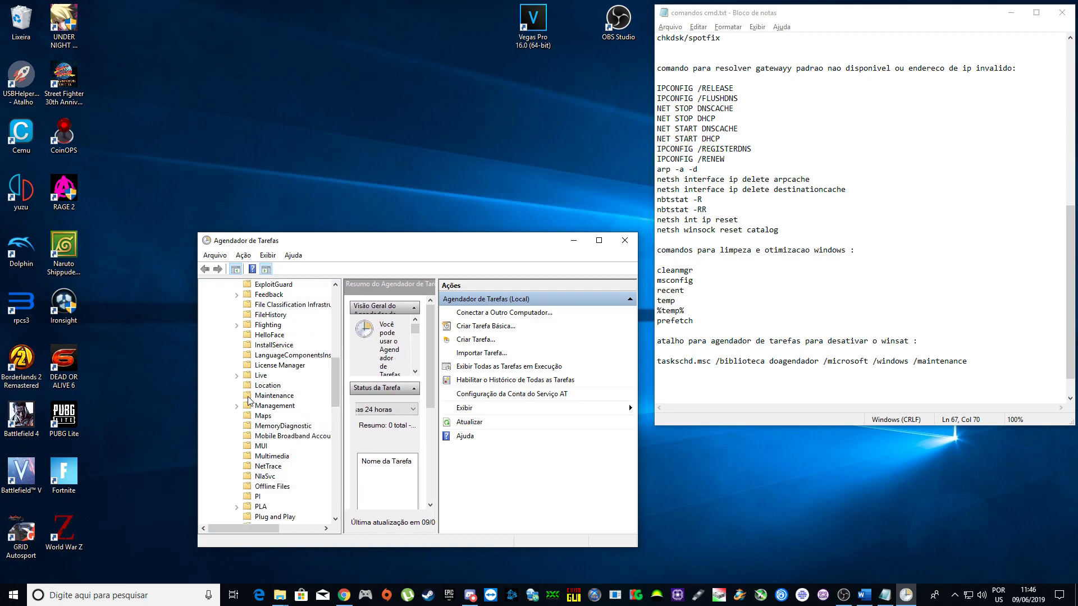
left_click(285, 399)
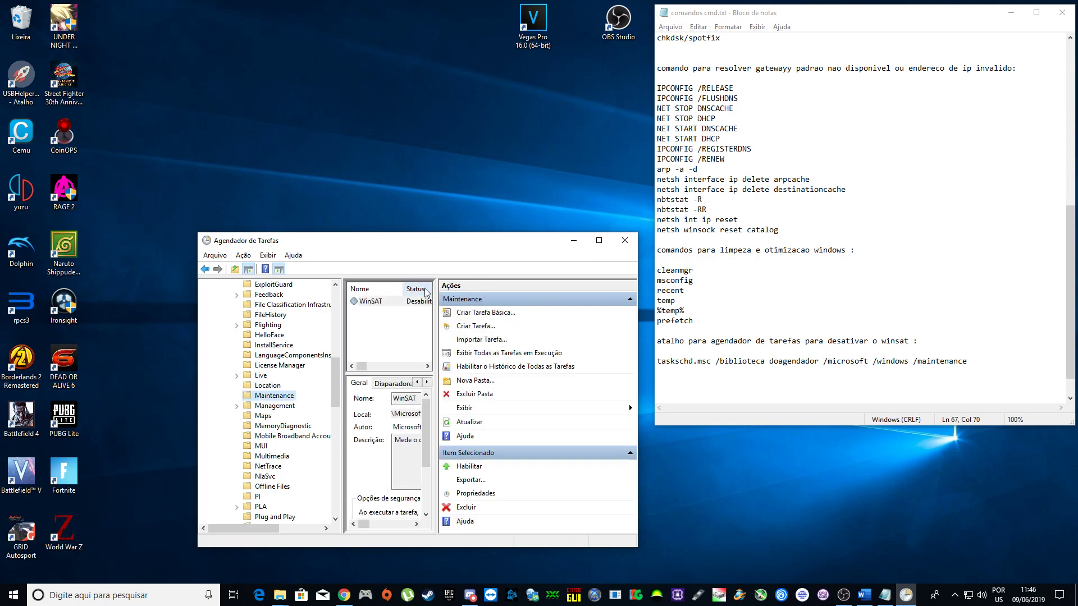
- Examine the WinSAT task's status and available actions, closing the Task Scheduler and minimizing the notes when done
left_click_drag(437, 286, 522, 285)
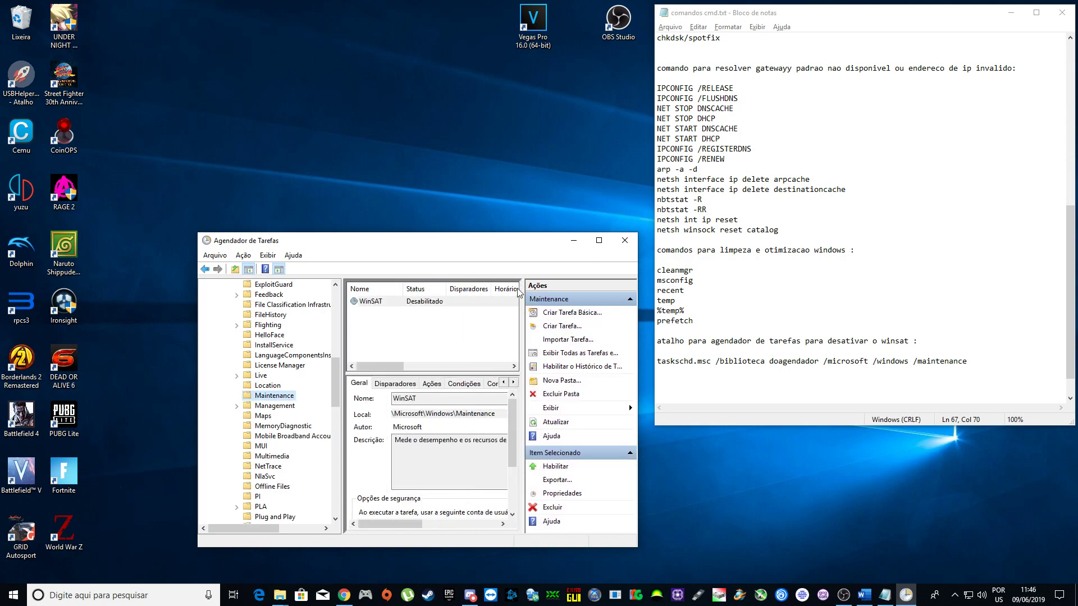
right_click(418, 307)
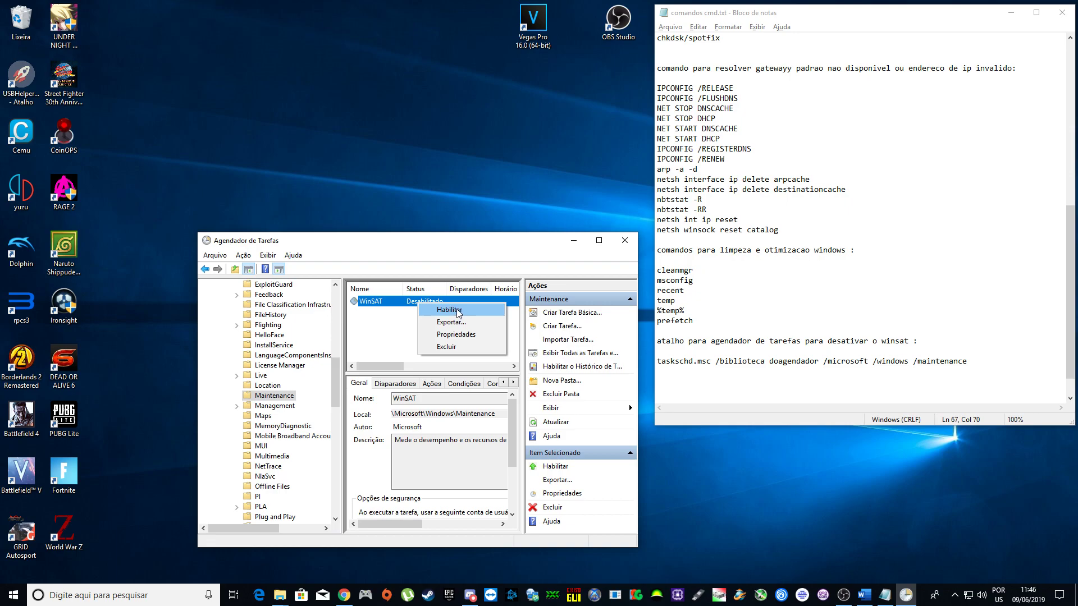
left_click(624, 241)
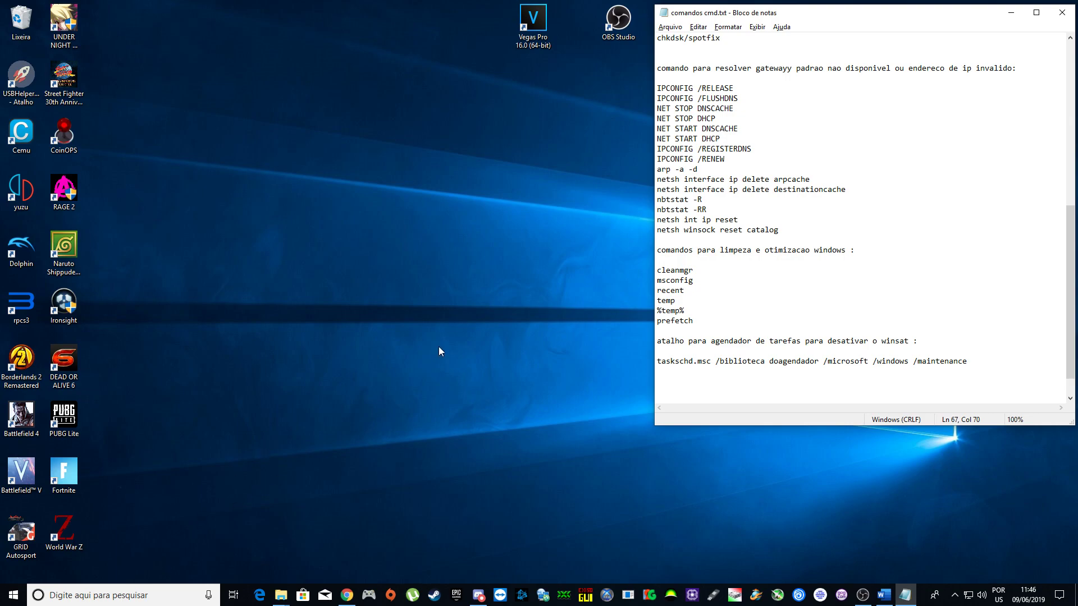
left_click(1010, 13)
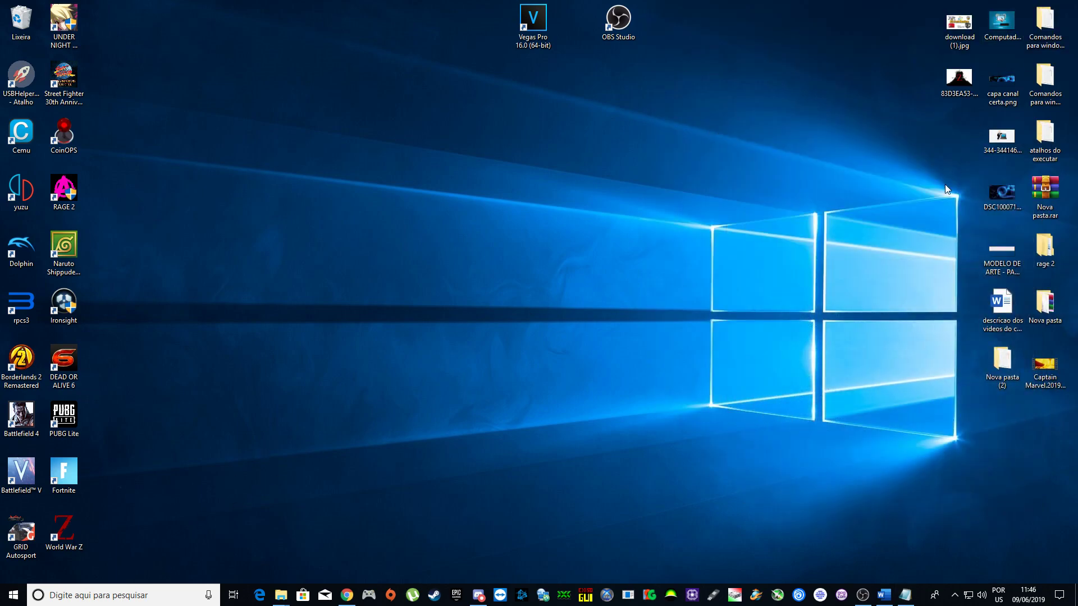
- Open System Configuration by running msconfig from the earlier Run commands
key("super+r")
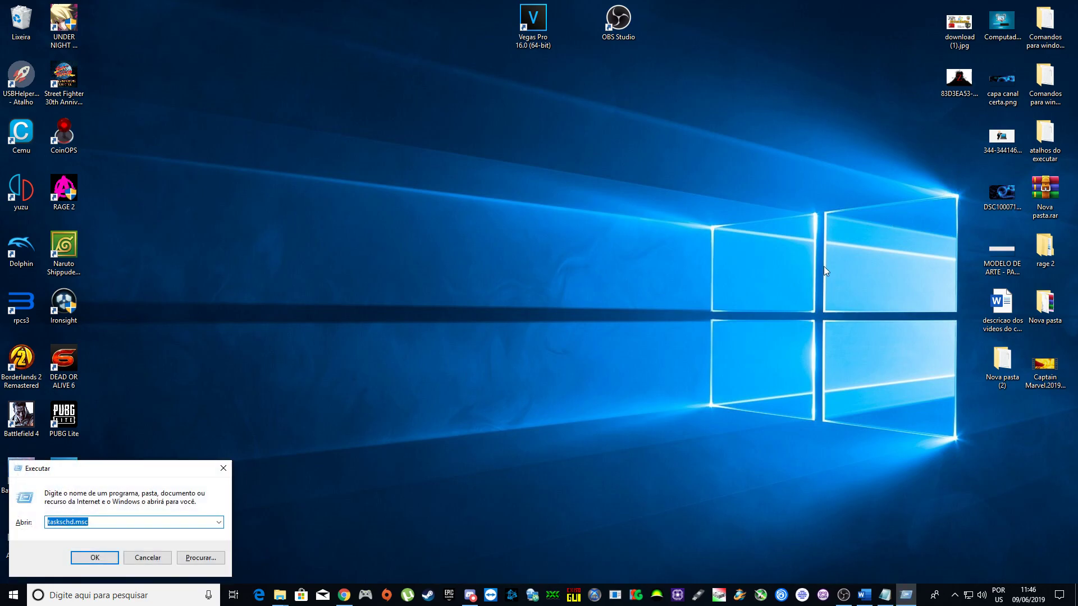
left_click(218, 522)
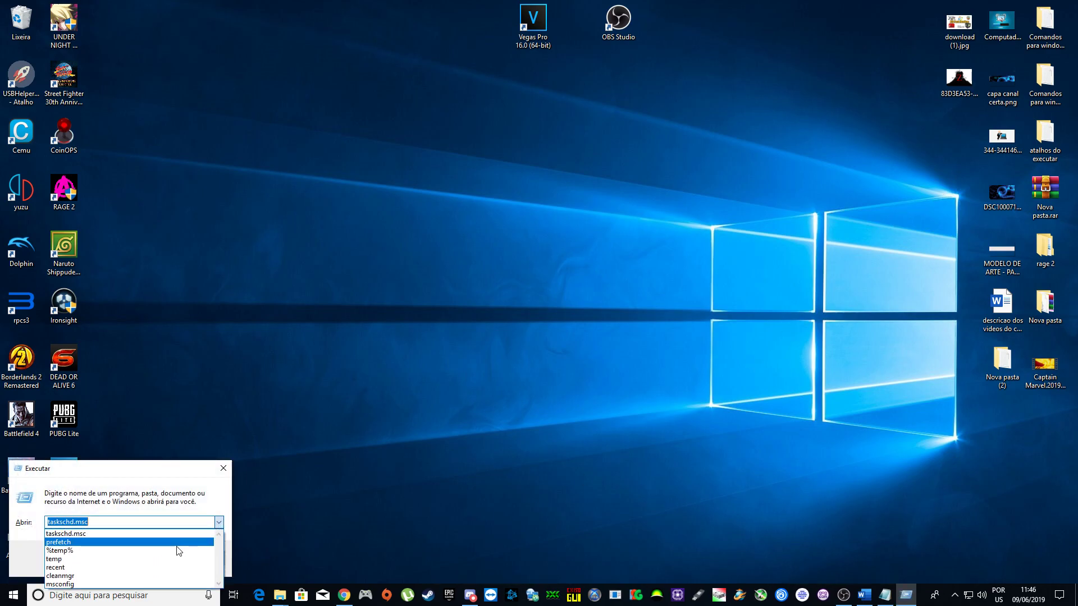
left_click(72, 584)
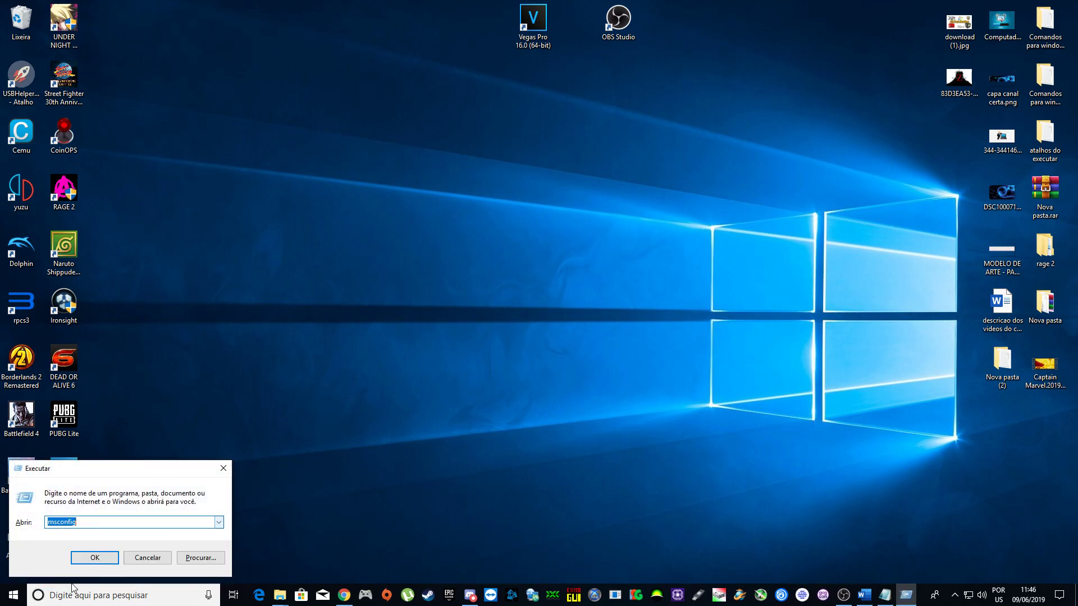
left_click(95, 558)
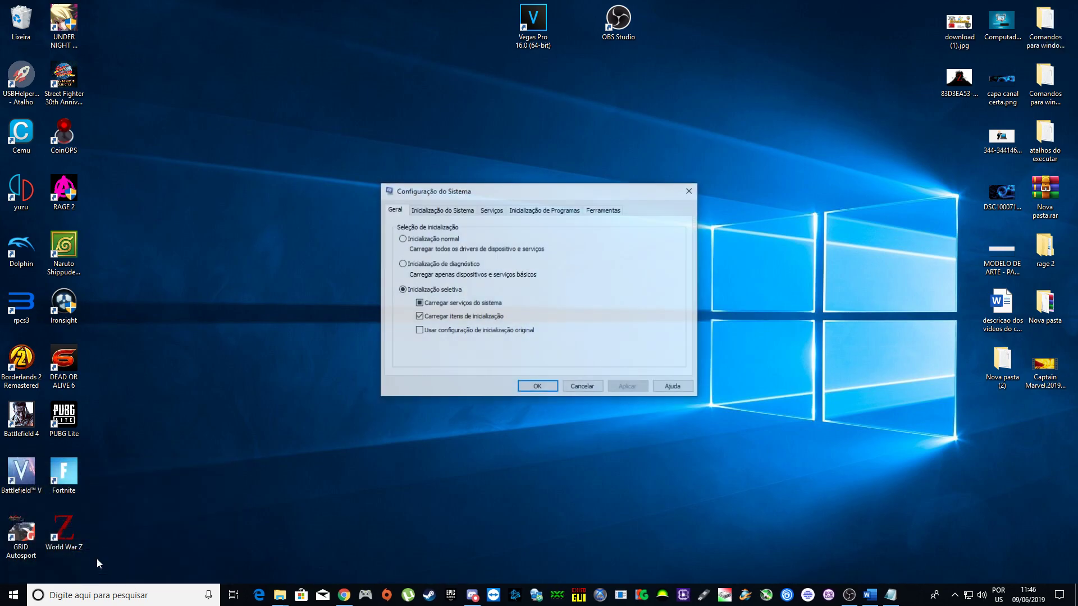
- Enable the number of processors limit in the advanced boot options and set it to 8
left_click(448, 212)
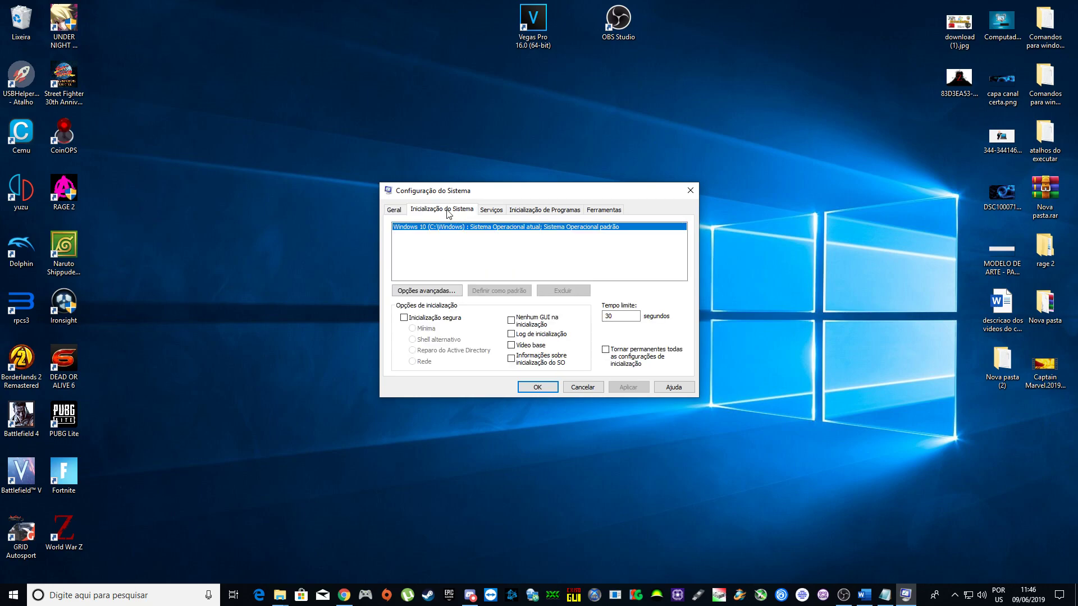
left_click(429, 291)
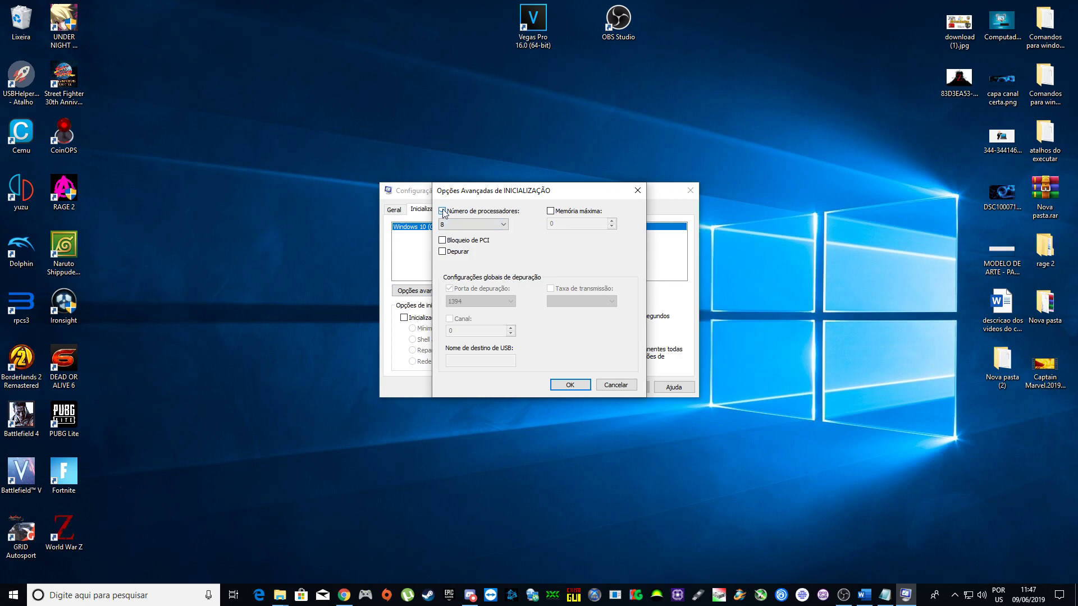
left_click(494, 224)
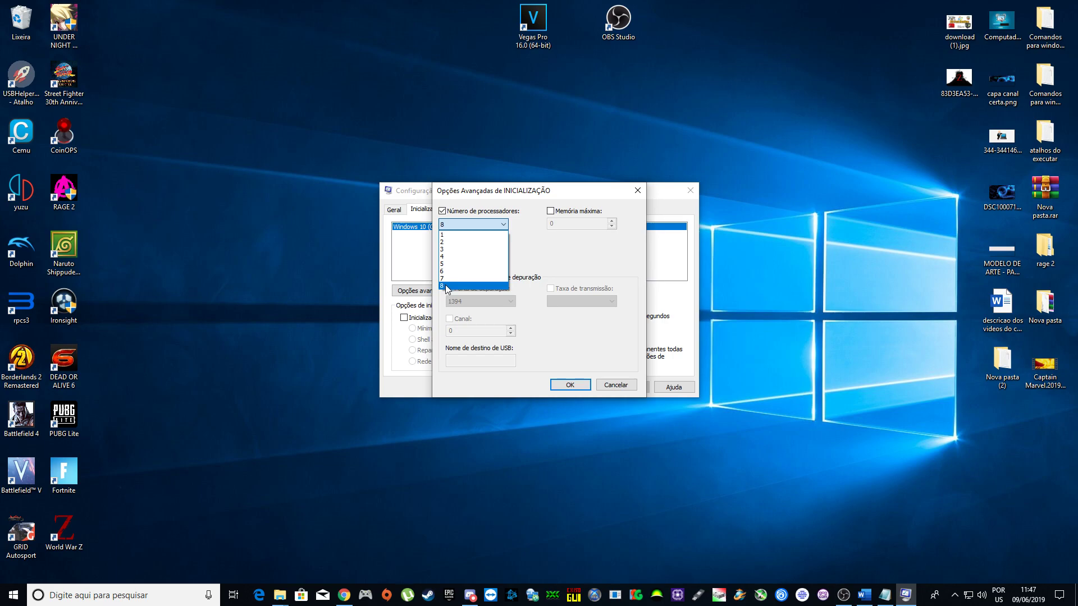
left_click(570, 387)
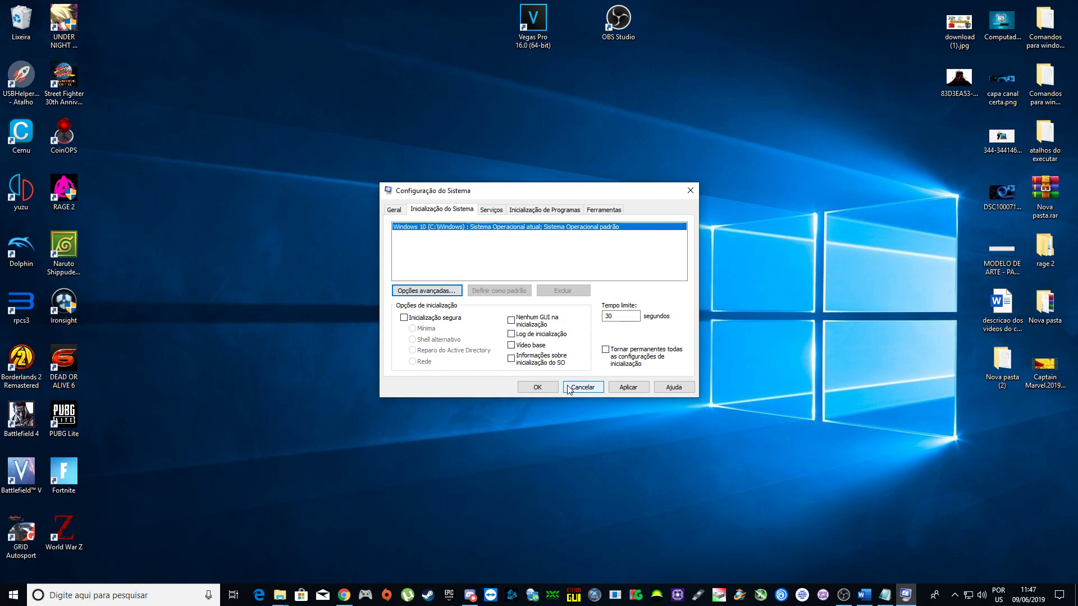
- Apply the boot changes and exit System Configuration without restarting, returning to the comandos cmd.txt notes in Notepad
left_click(628, 388)
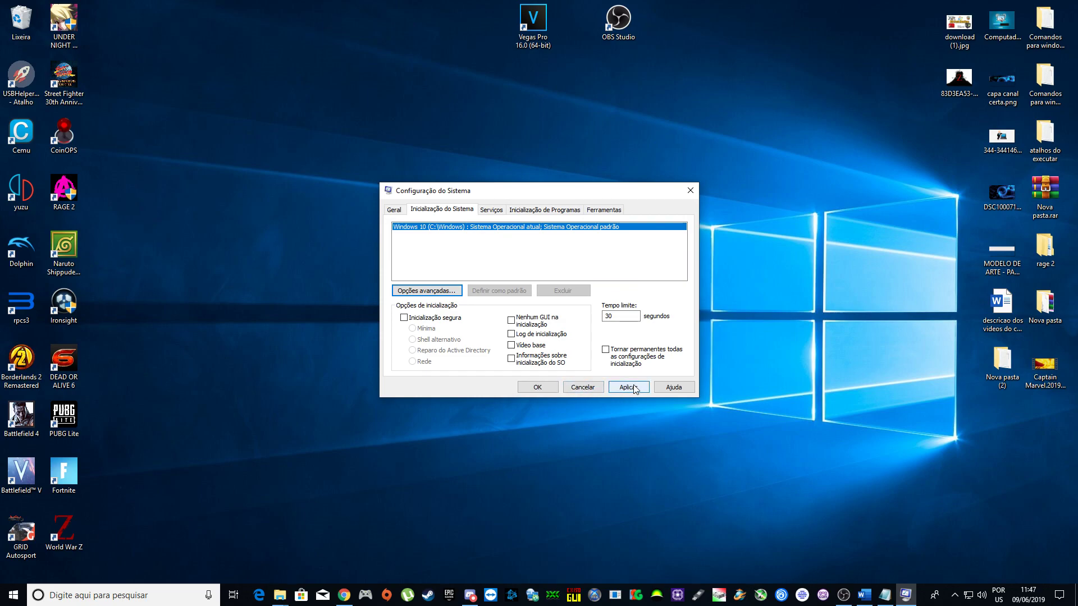
left_click(542, 387)
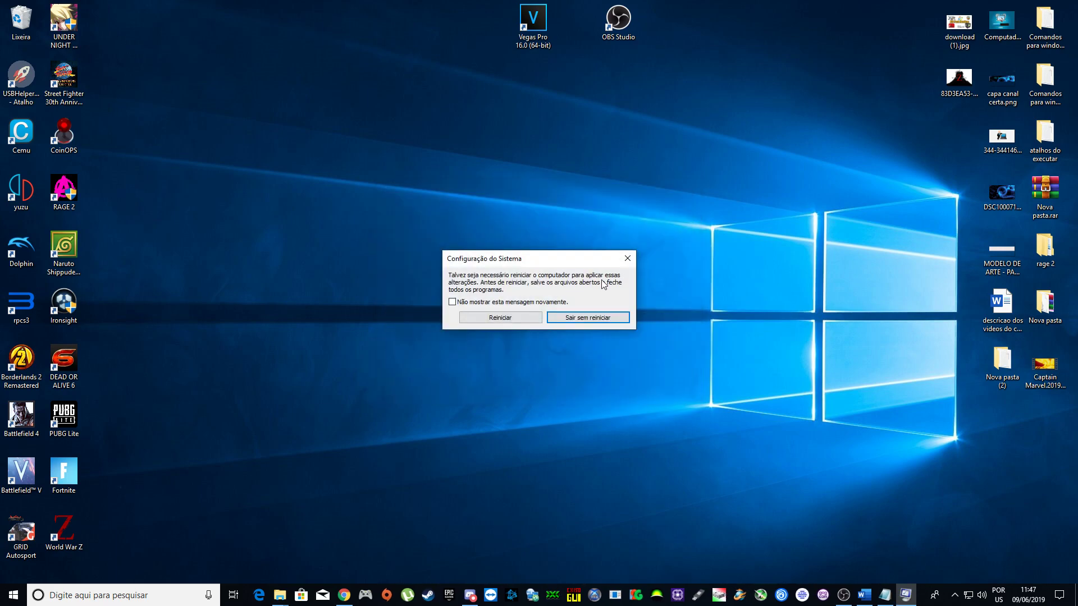
left_click(597, 318)
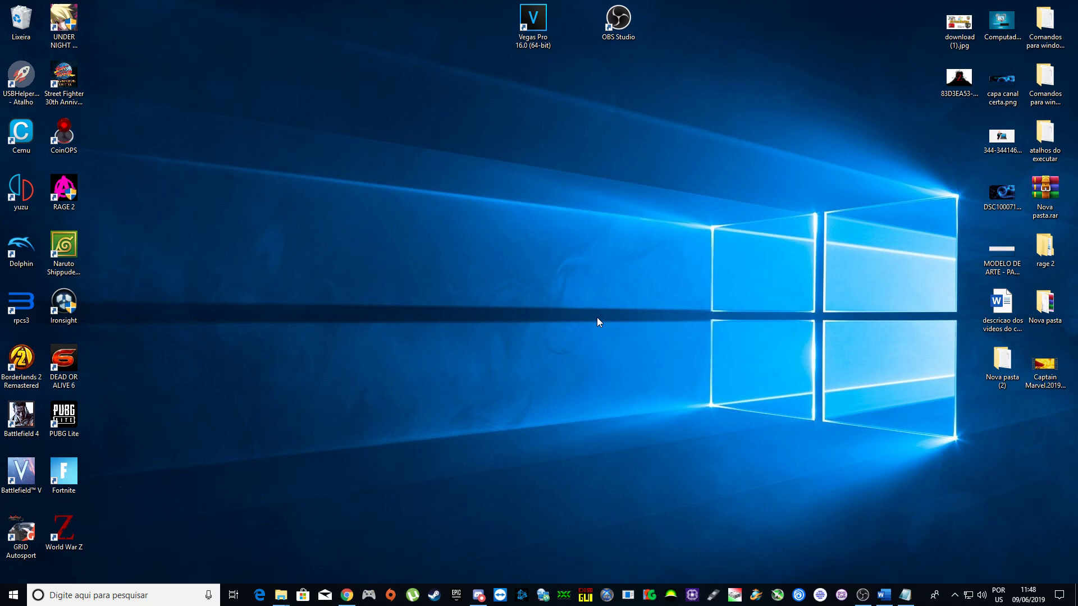
key("alt+Tab")
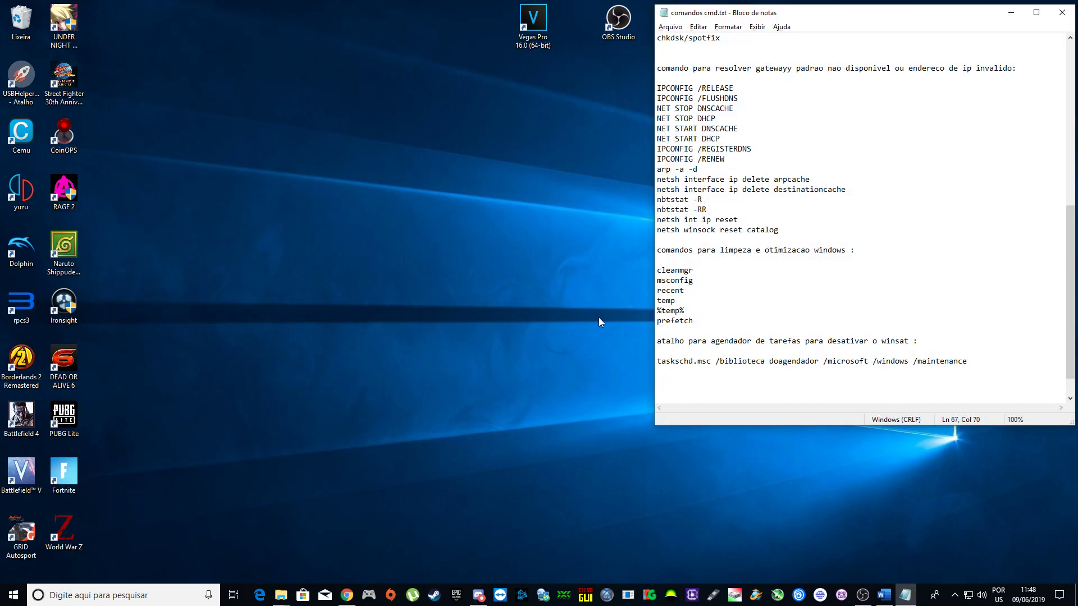